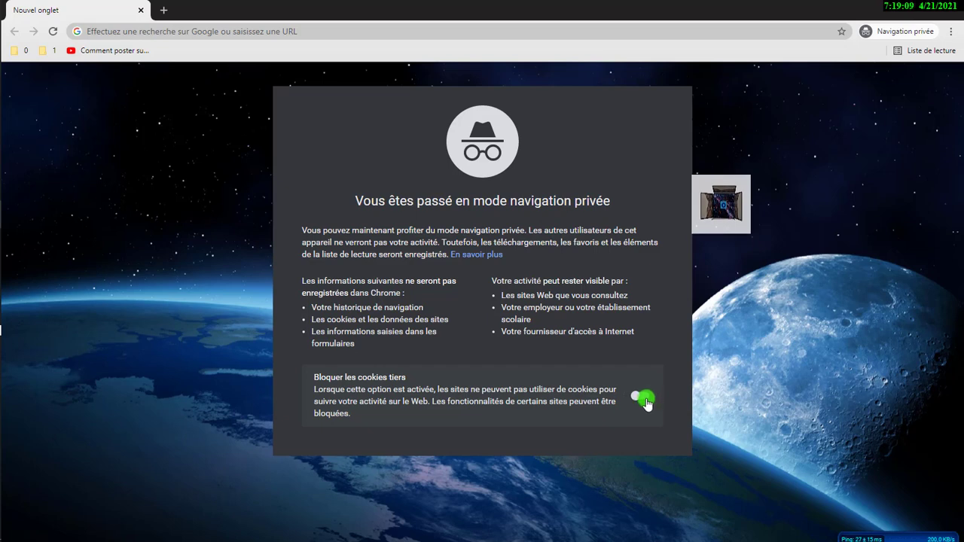
Turn on third-party cookie blocking for private browsing and load google.fr in the private tab before closing it
left_click(644, 398)
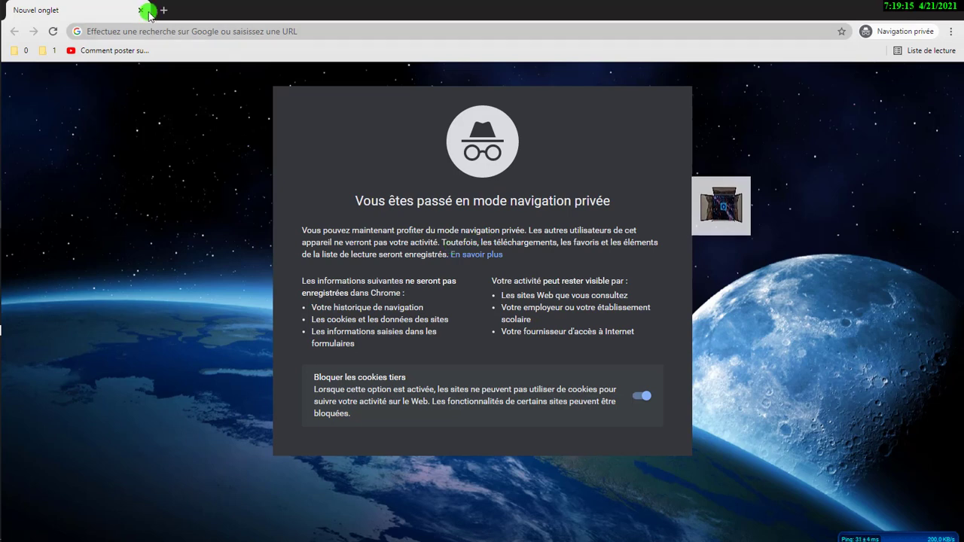
left_click(97, 29)
type("google")
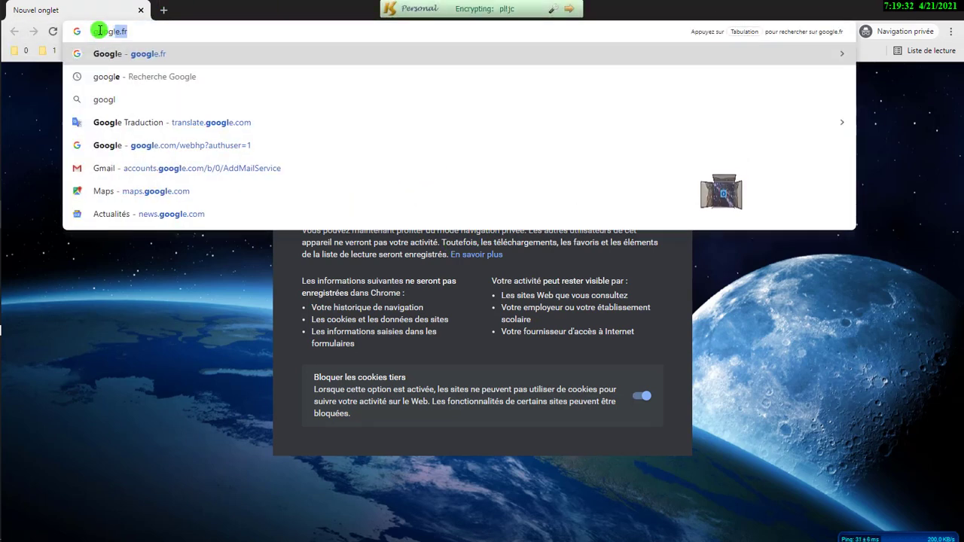
key("Return")
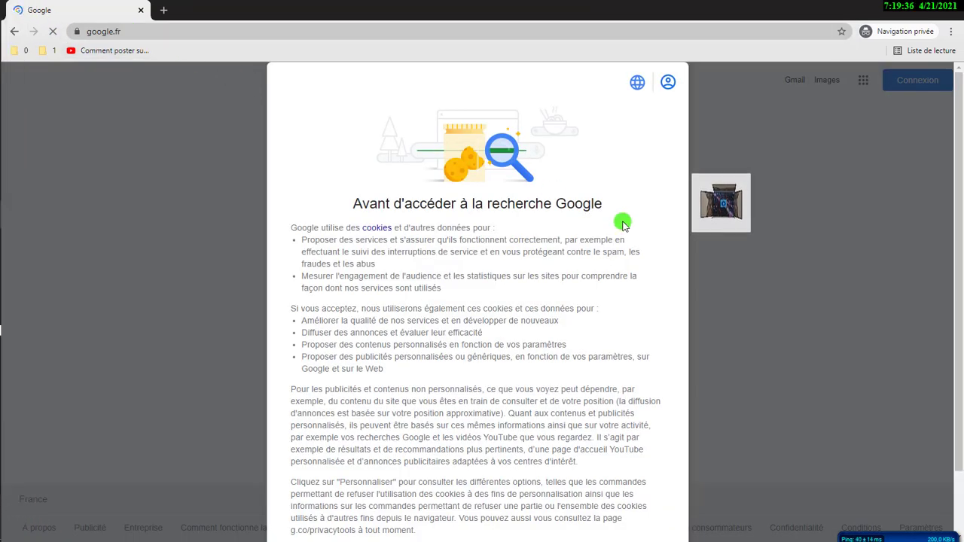
left_click(143, 11)
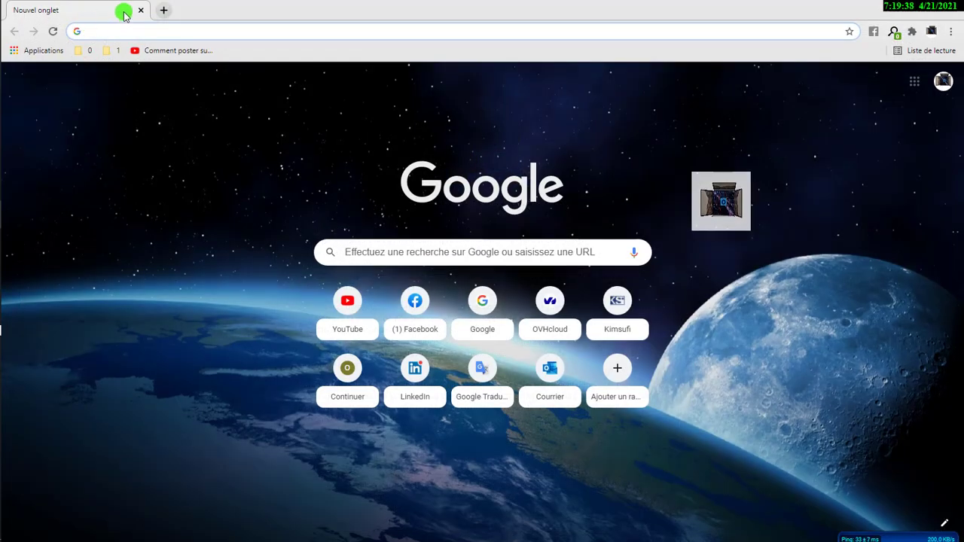
left_click(164, 10)
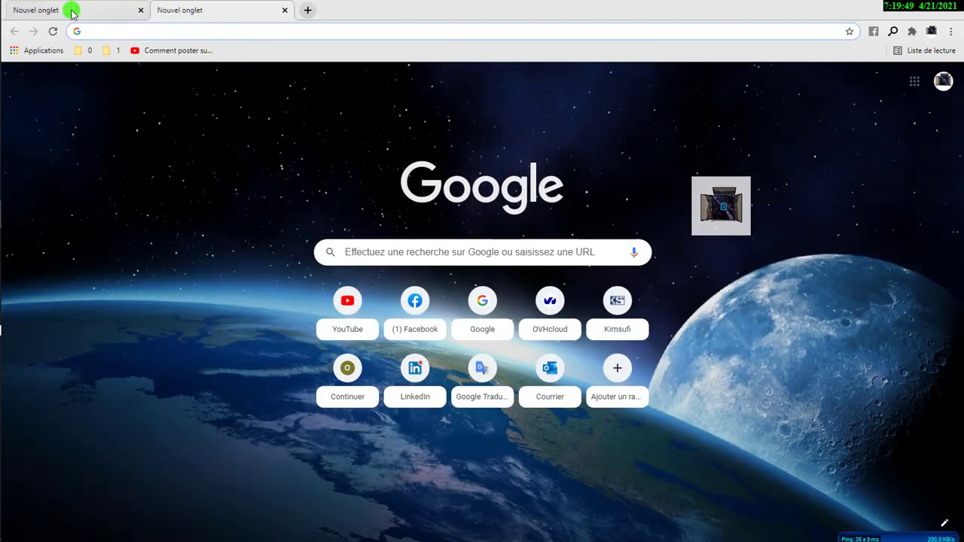
left_click(72, 11)
left_click(228, 13)
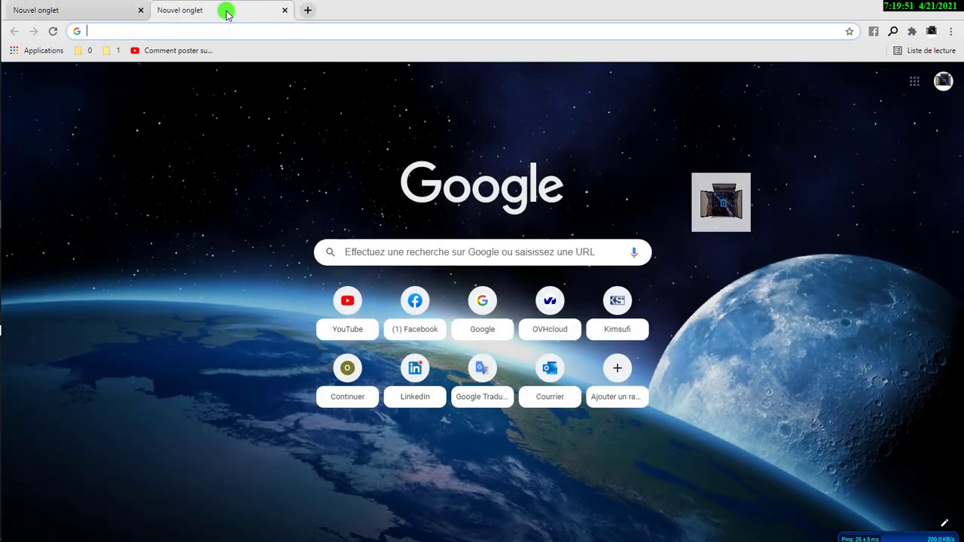
left_click(286, 10)
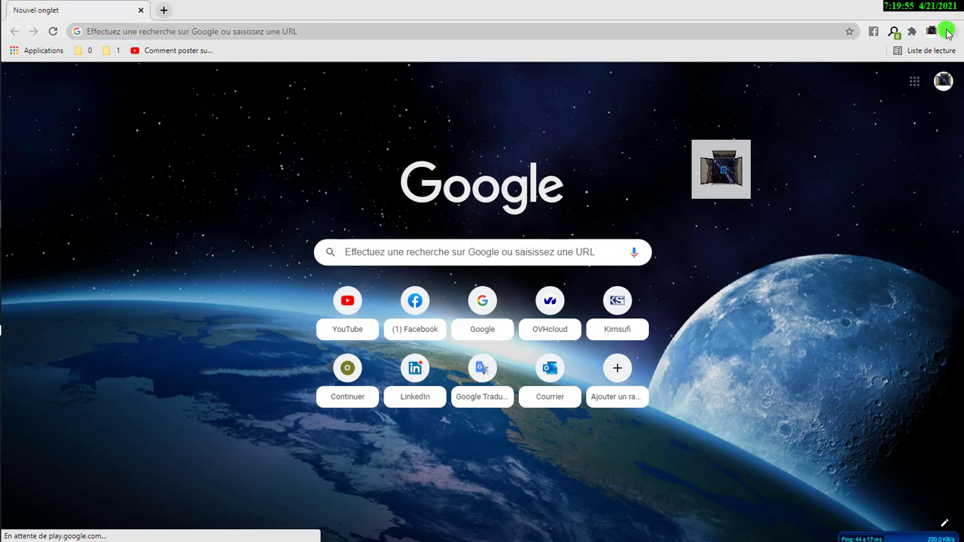
Open the browser settings at the "Confidentialité et sécurité" section
left_click(951, 32)
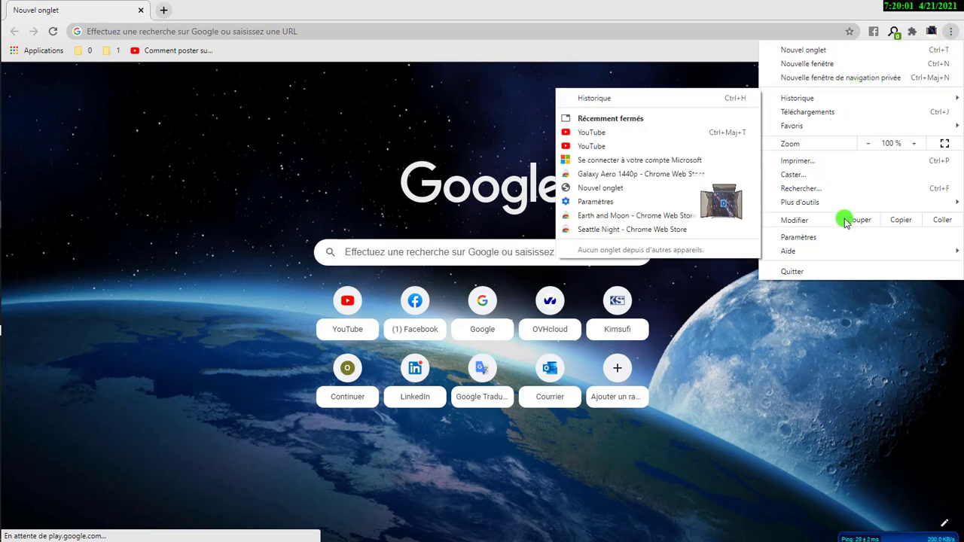
mouse_move(826, 253)
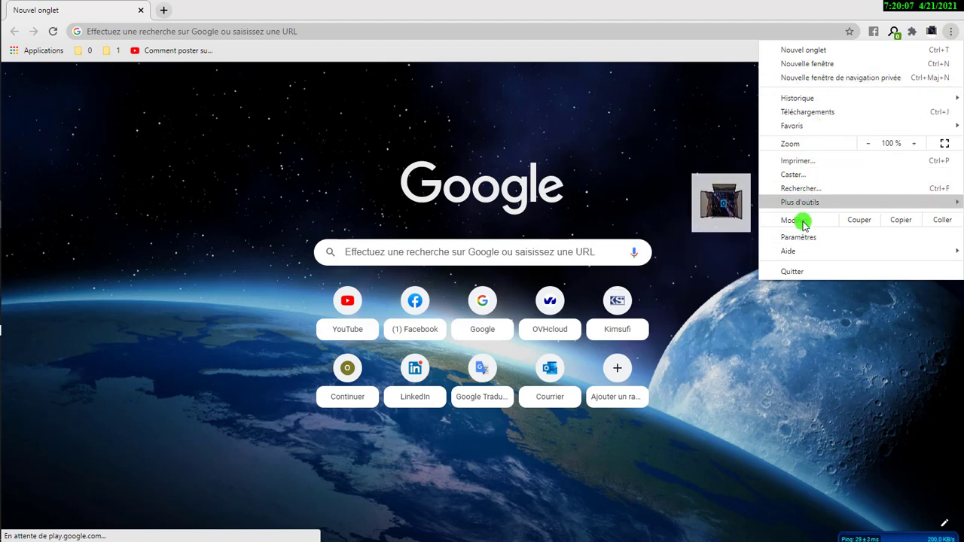
left_click(803, 237)
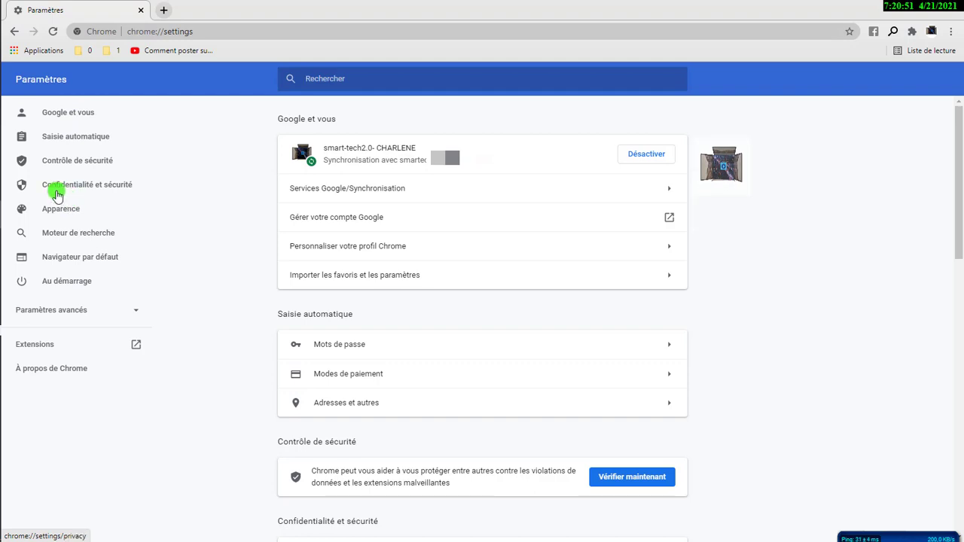
left_click(105, 188)
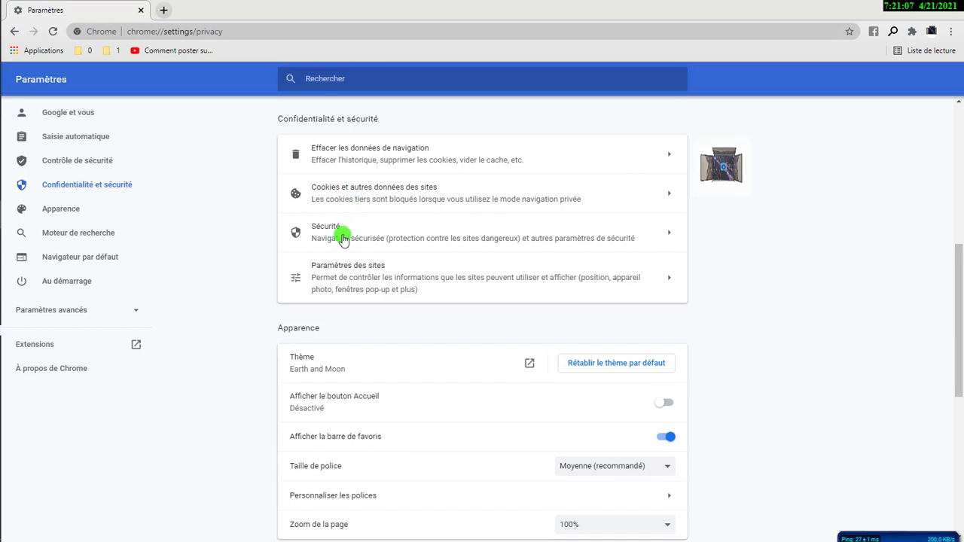
Examine the "Sécurité" page, covering the safe browsing protection levels, the secure DNS options and certificate management
left_click(365, 238)
scroll(396, 286, "down", 4)
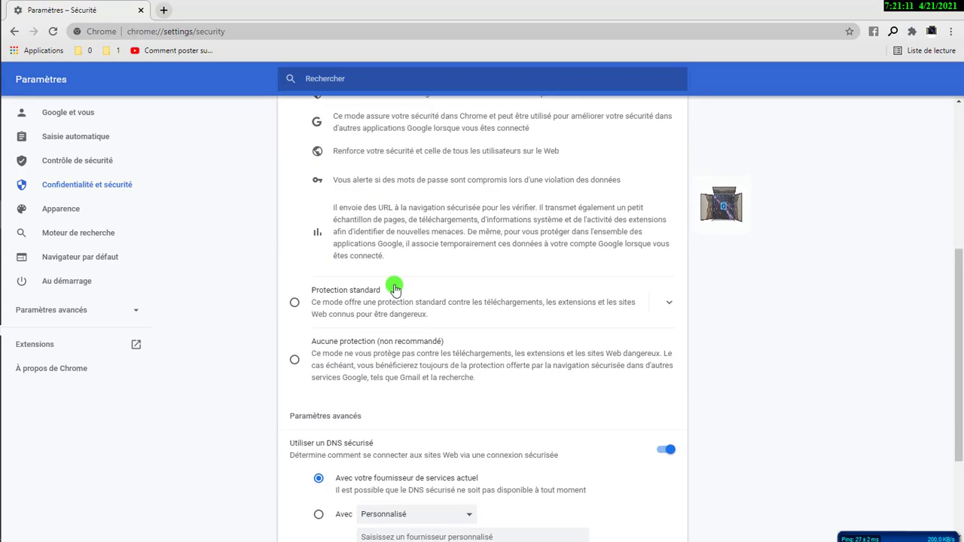
scroll(394, 288, "up", 2)
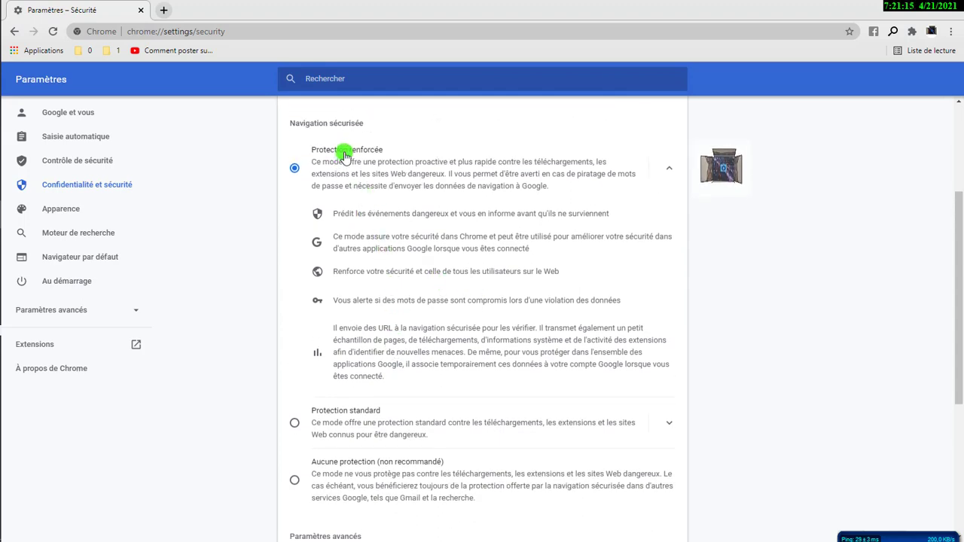
scroll(419, 310, "down", 3)
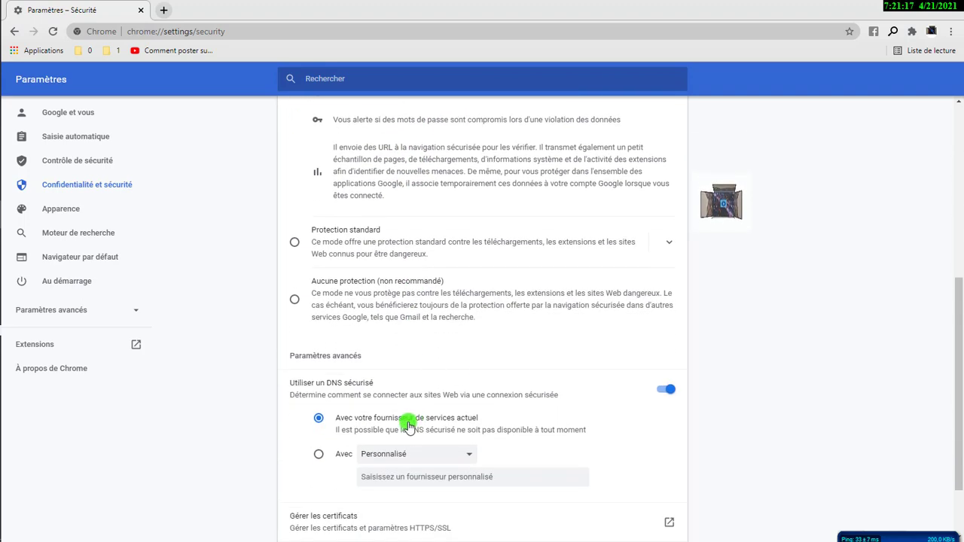
scroll(391, 445, "up", 4)
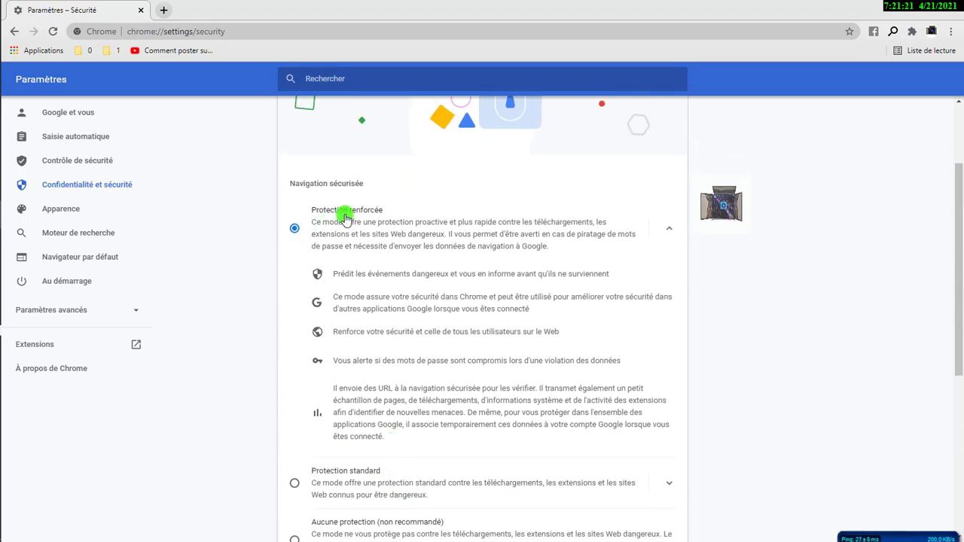
scroll(351, 308, "up", 2)
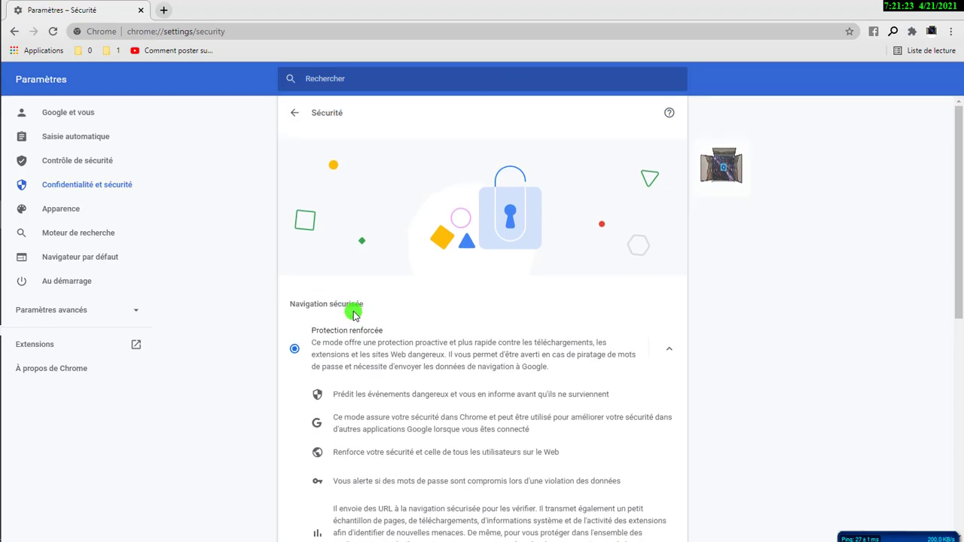
scroll(354, 315, "down", 4)
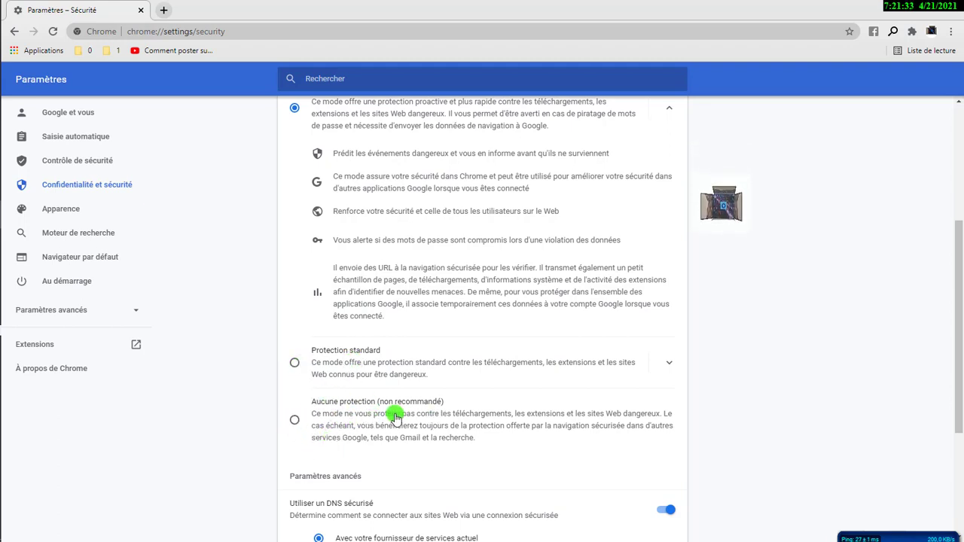
scroll(392, 422, "down", 3)
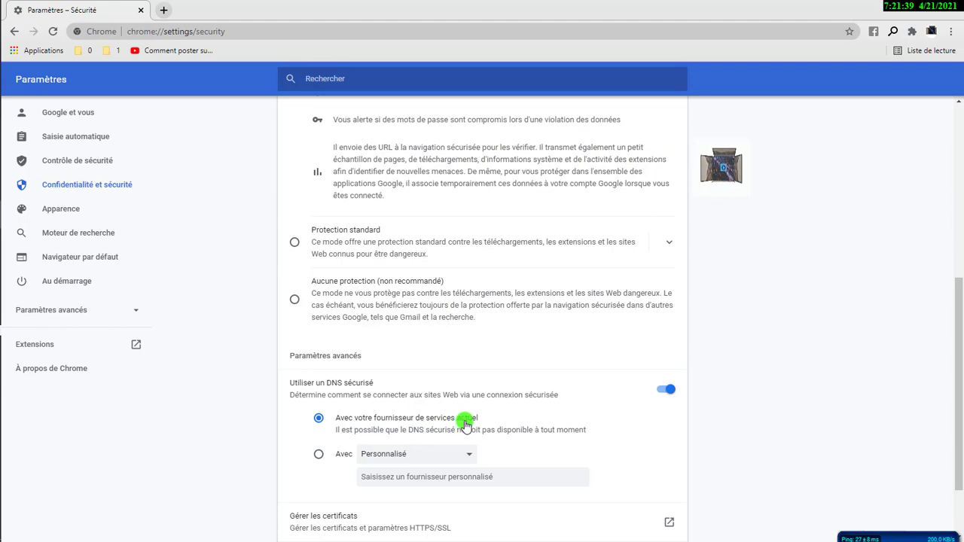
scroll(330, 431, "down", 1)
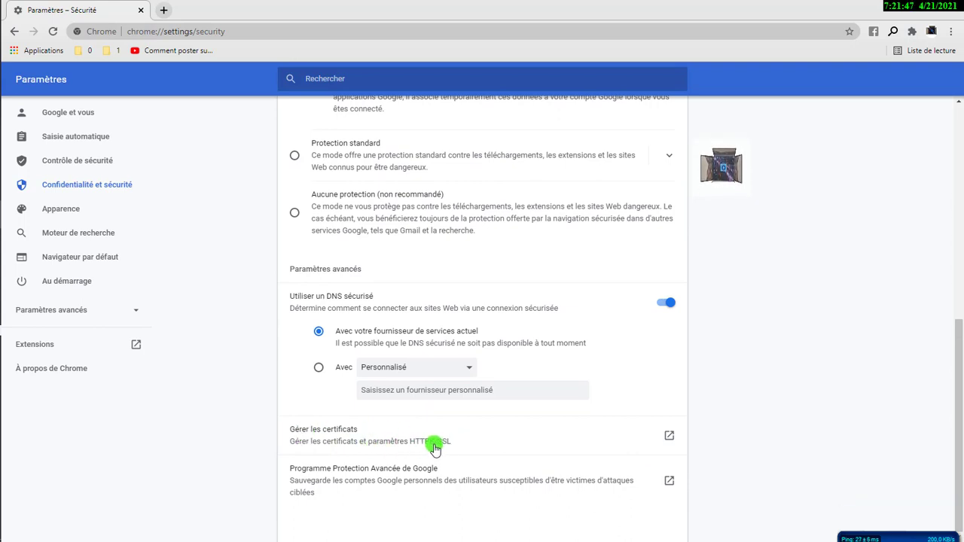
View the certificate manager and its advanced list of certificate roles, closing both without changes
left_click(407, 446)
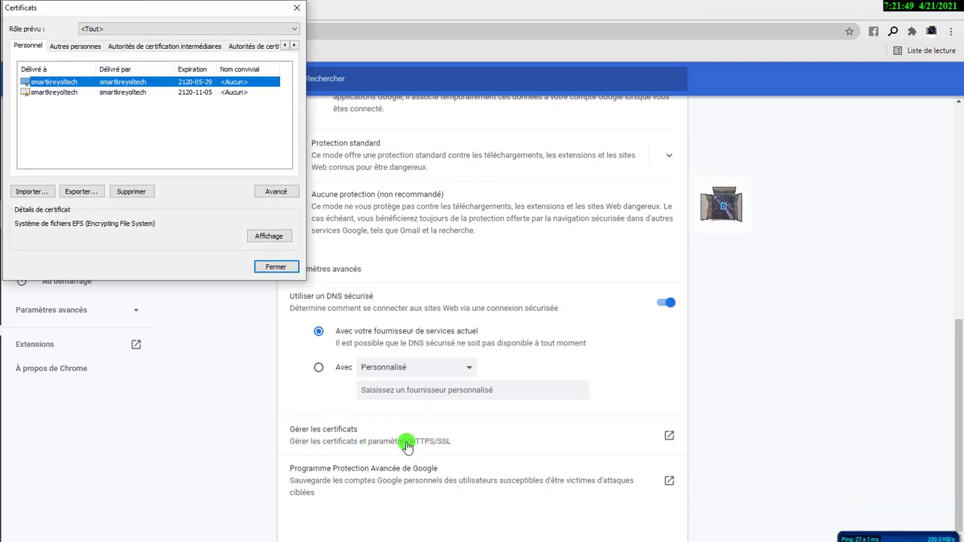
left_click_drag(209, 11, 268, 17)
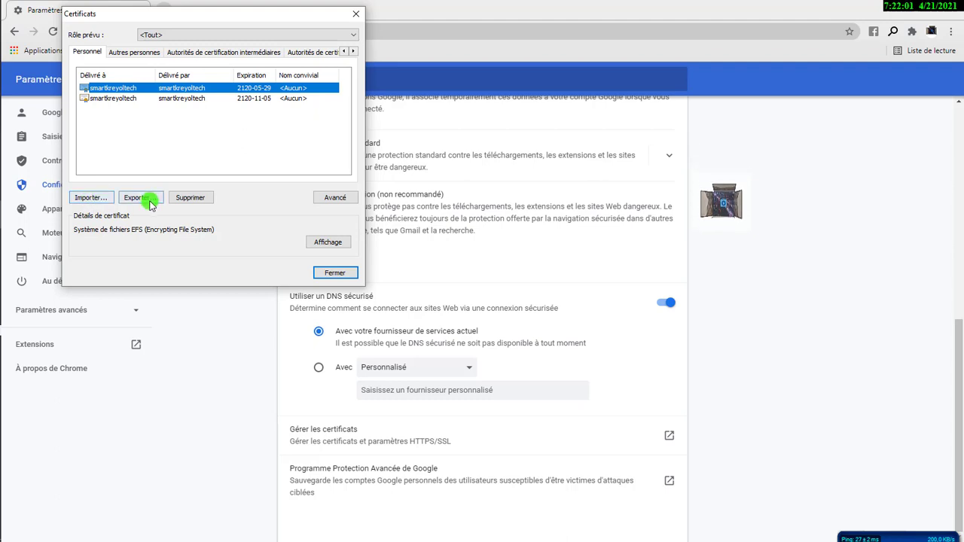
left_click(324, 202)
scroll(155, 113, "down", 6)
scroll(124, 124, "down", 4)
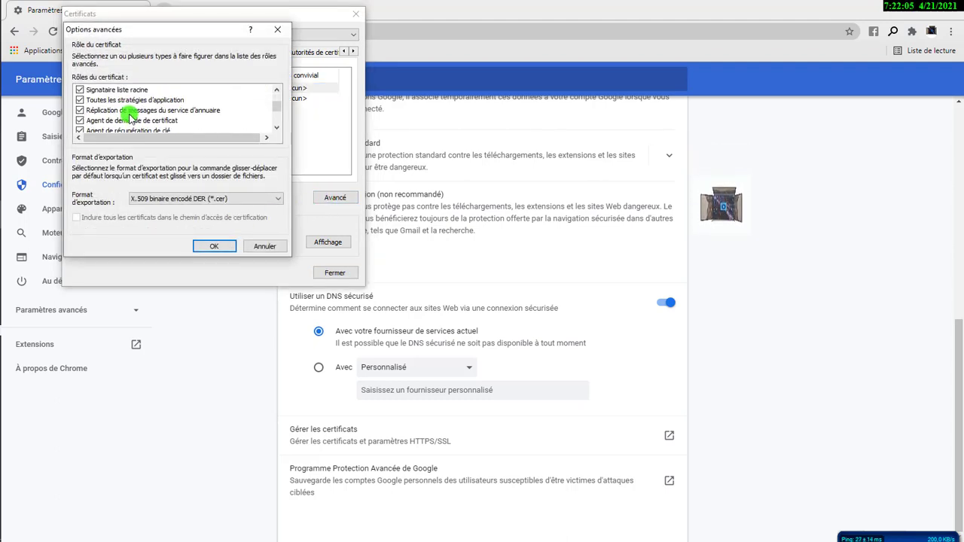
left_click(278, 29)
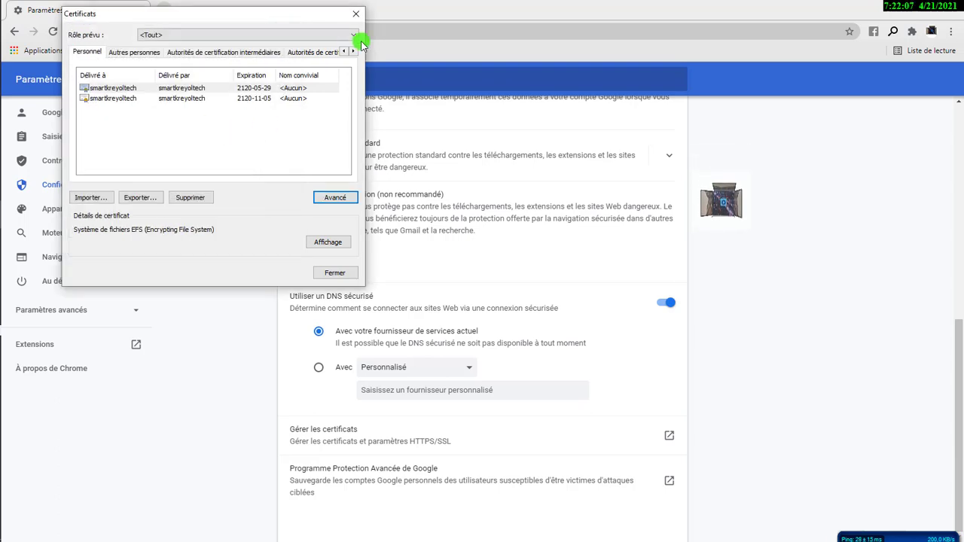
left_click(355, 14)
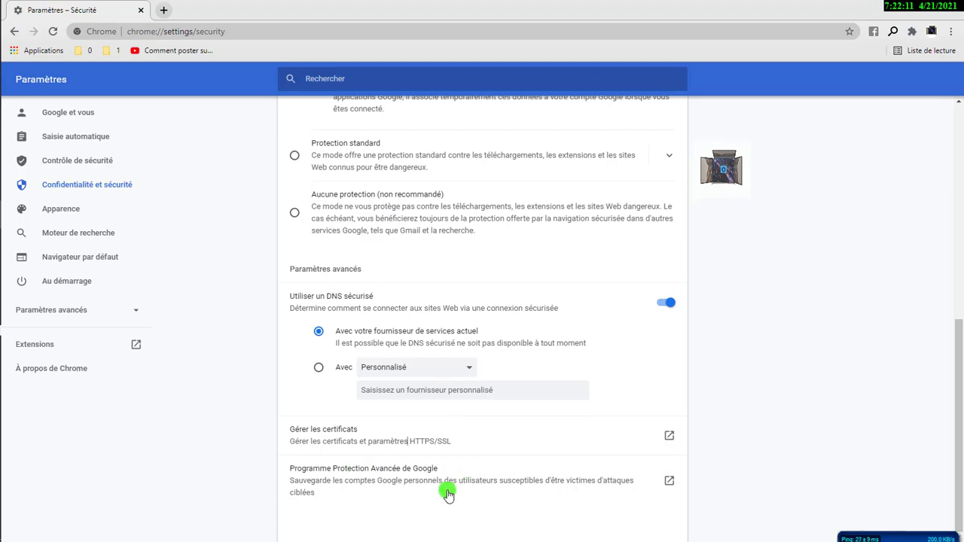
Return from the security page to the privacy settings and open the permissions list in "Paramètres des sites"
scroll(406, 497, "up", 3)
scroll(424, 493, "up", 3)
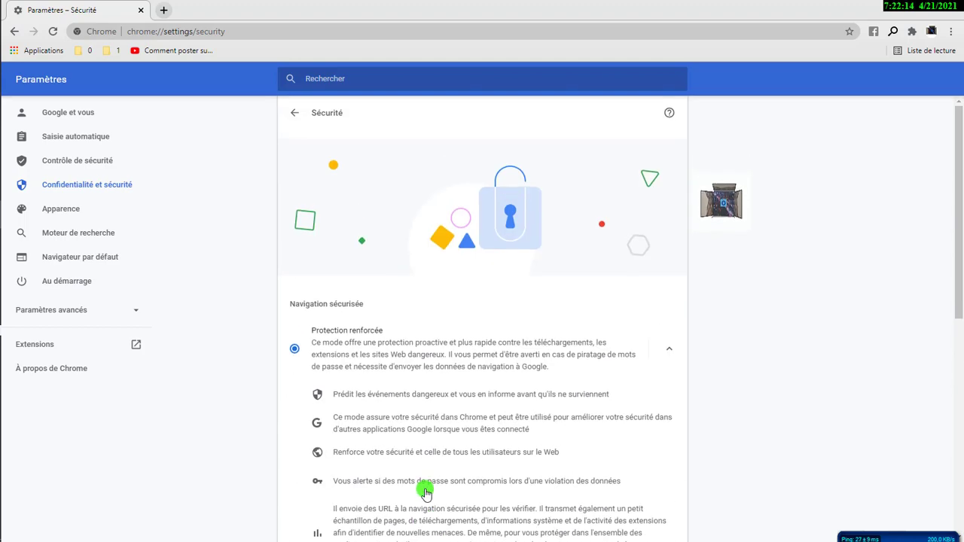
left_click(298, 113)
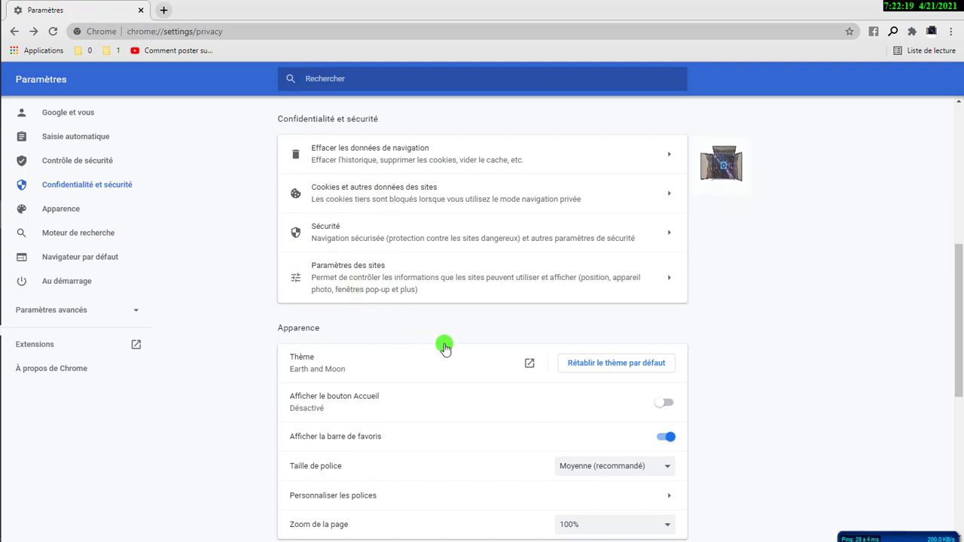
scroll(467, 351, "down", 1)
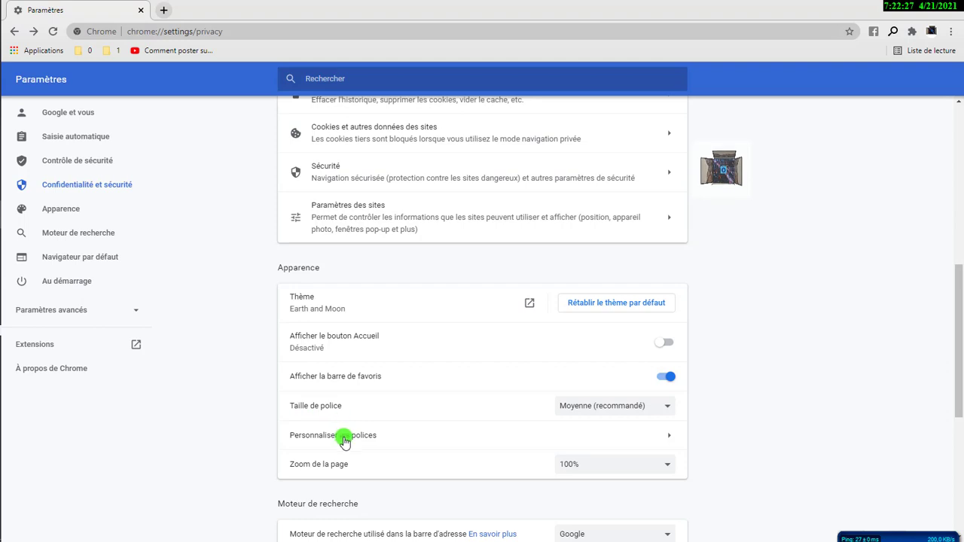
left_click(302, 218)
scroll(452, 339, "down", 2)
scroll(344, 335, "down", 3)
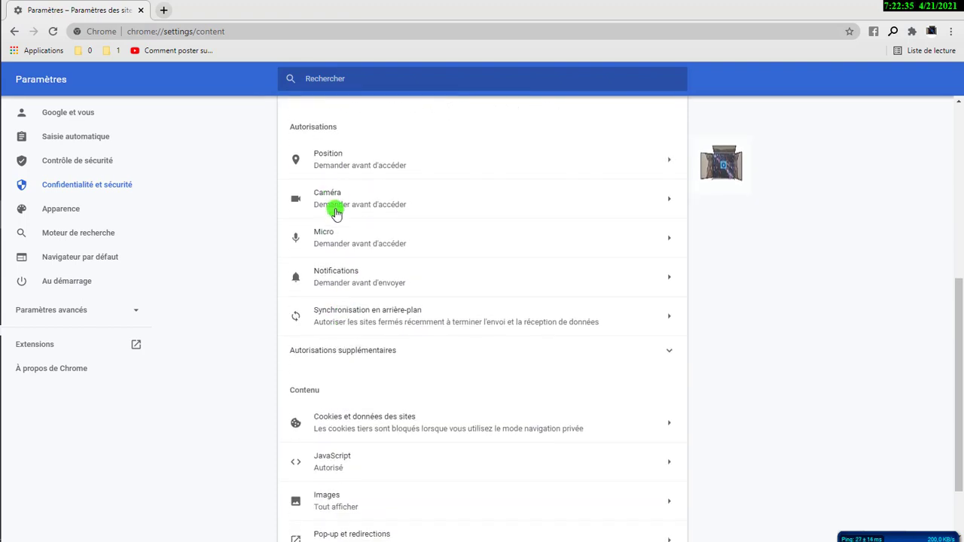
Remove google.com, nickel.eu and expectra.fr from the blocked sites and monster.fr from the allowed sites of the "Position" permission
left_click(359, 168)
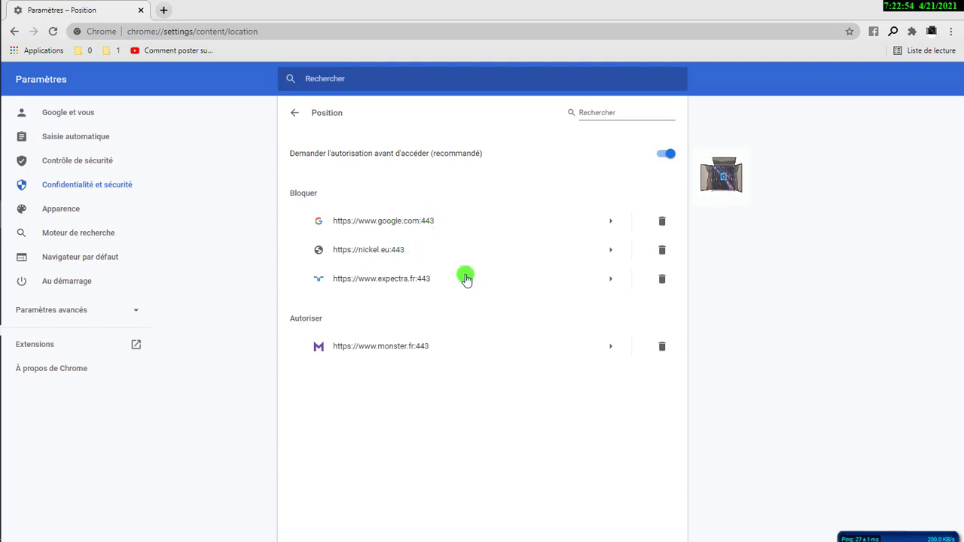
left_click(664, 249)
left_click(663, 221)
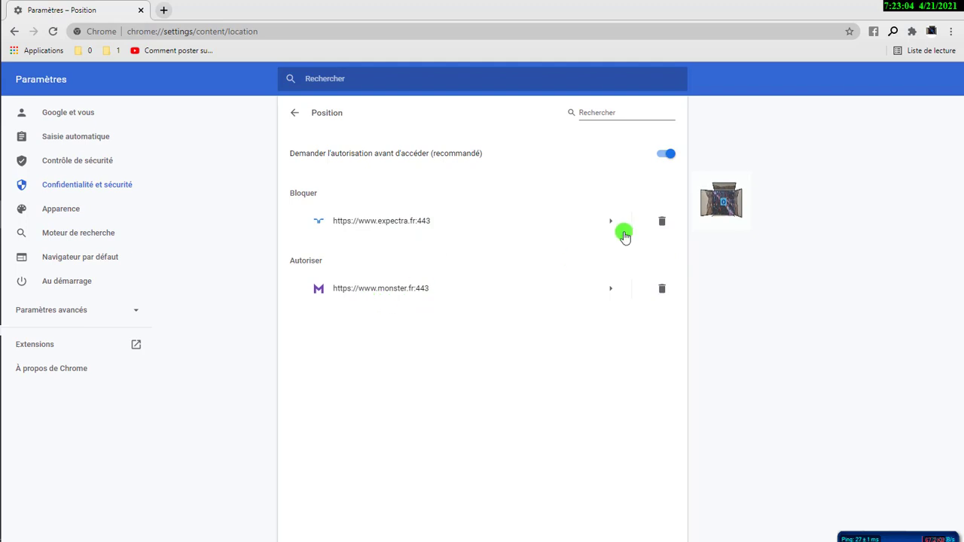
left_click(662, 221)
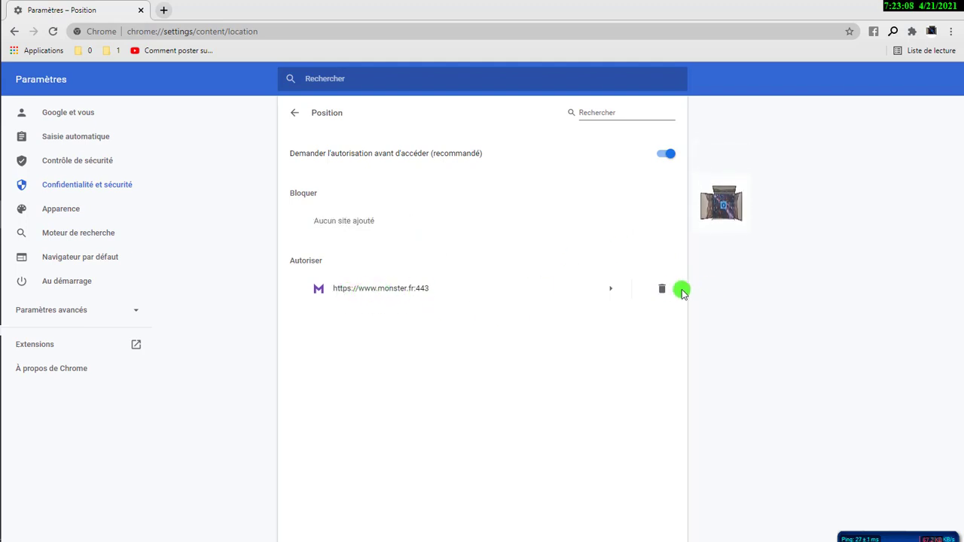
left_click(662, 289)
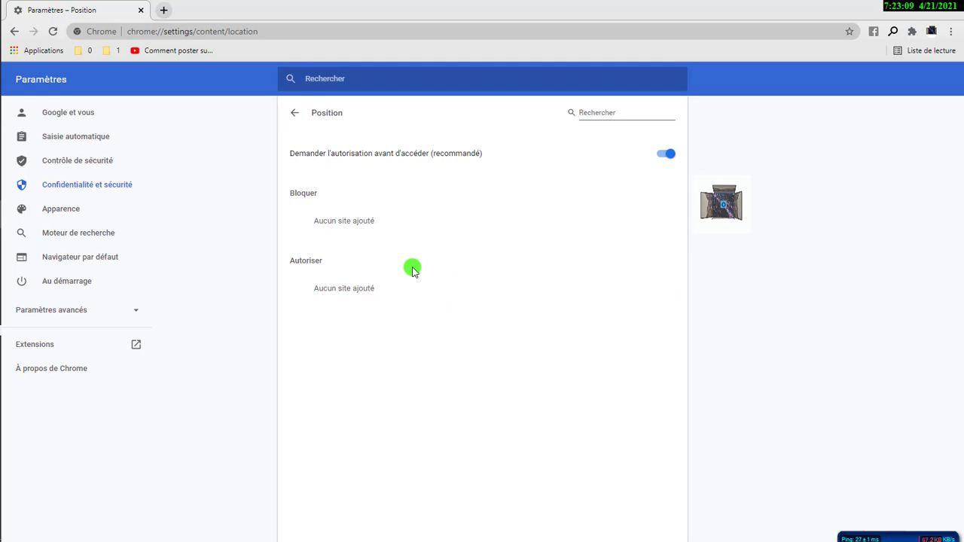
left_click(295, 113)
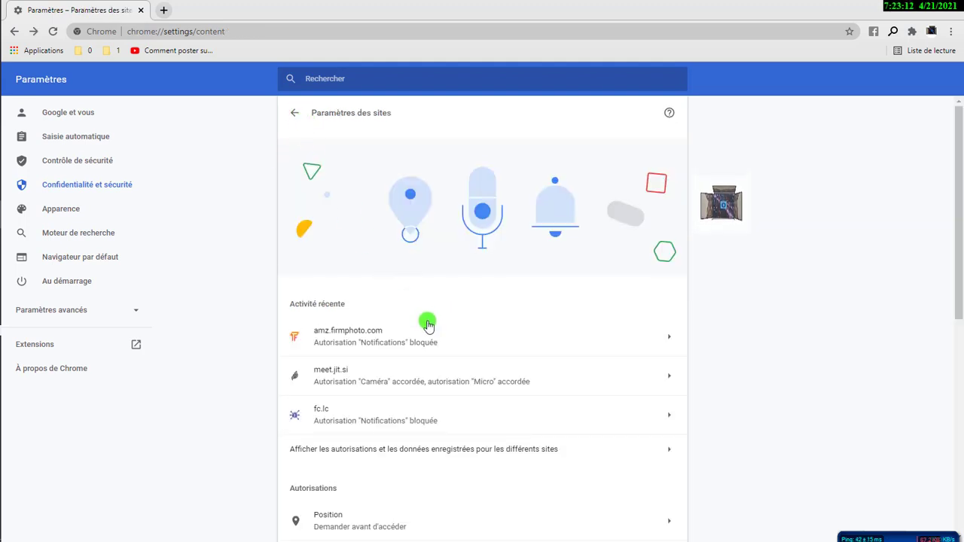
Open the "Caméra" permission in the site settings
scroll(427, 324, "down", 2)
scroll(427, 325, "down", 2)
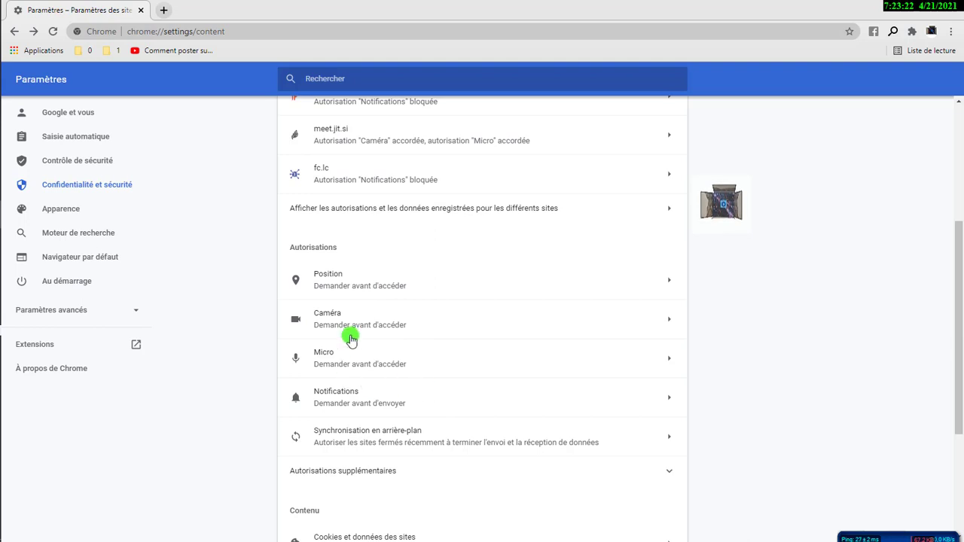
left_click(397, 326)
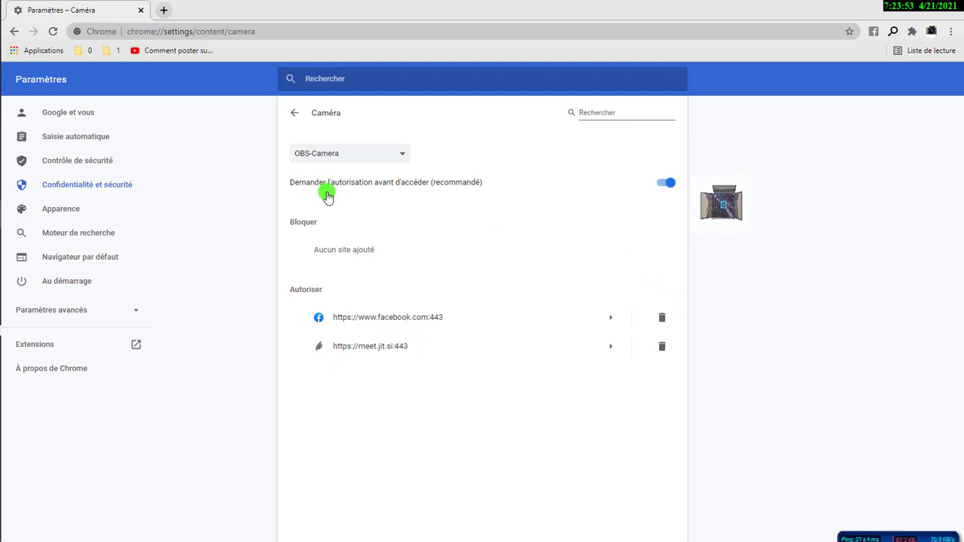
View the camera devices offered in the "Caméra" permission, keep OBS-Camera, and return to "Paramètres des sites"
left_click(371, 156)
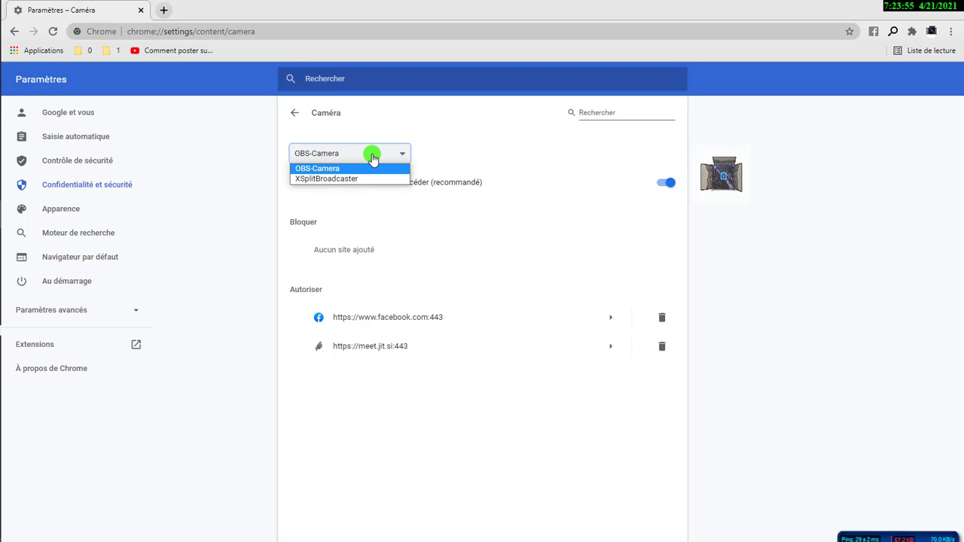
left_click(372, 156)
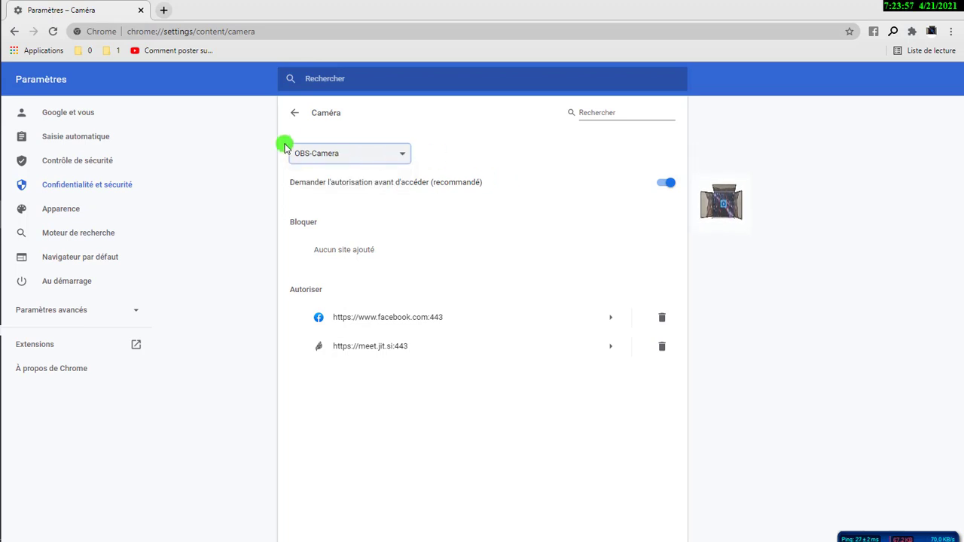
left_click(293, 114)
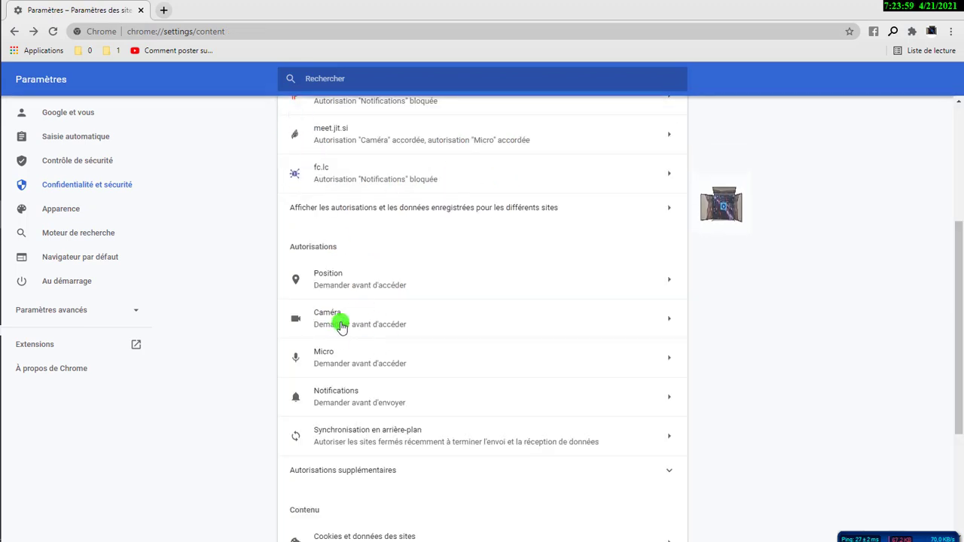
Look through the "Autorisations" and "Contenu" entries of "Paramètres des sites"
scroll(357, 389, "down", 2)
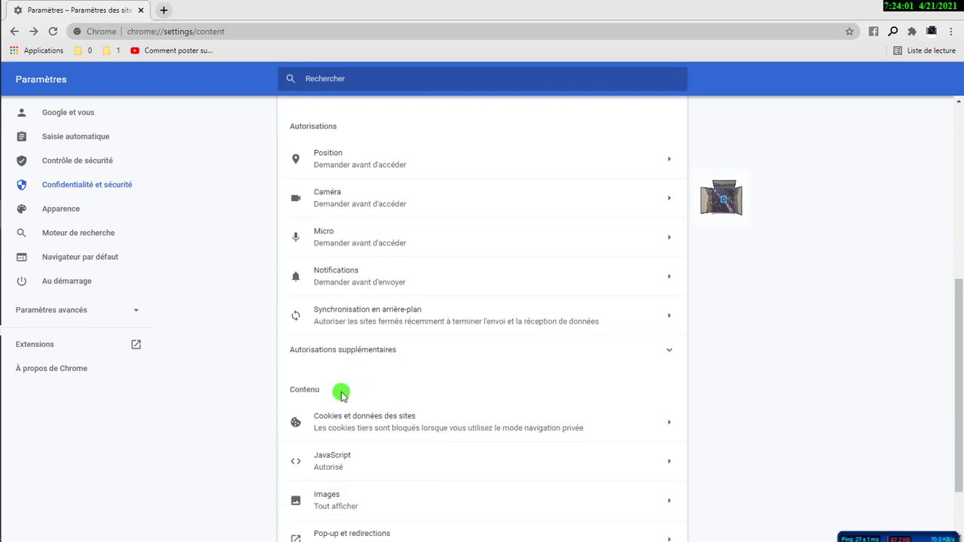
scroll(339, 389, "down", 2)
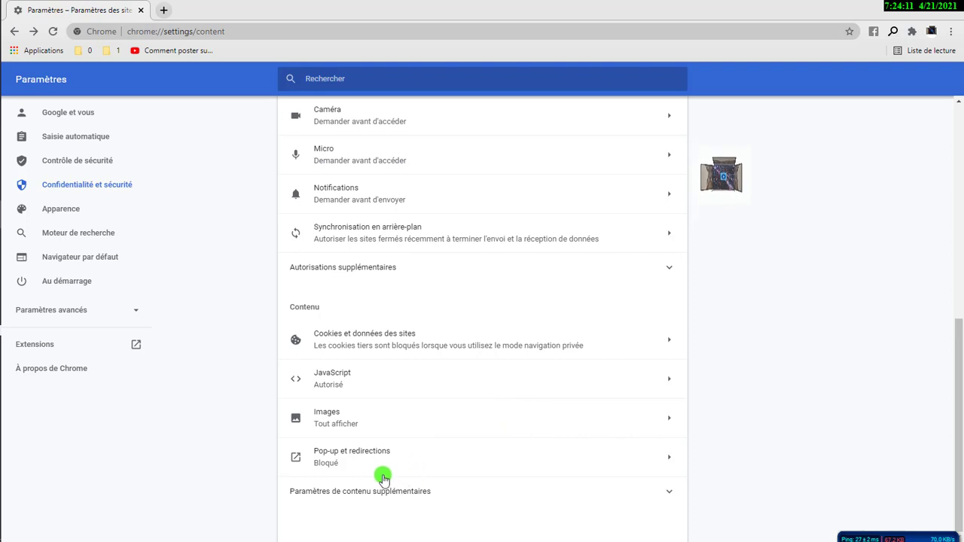
scroll(354, 474, "up", 2)
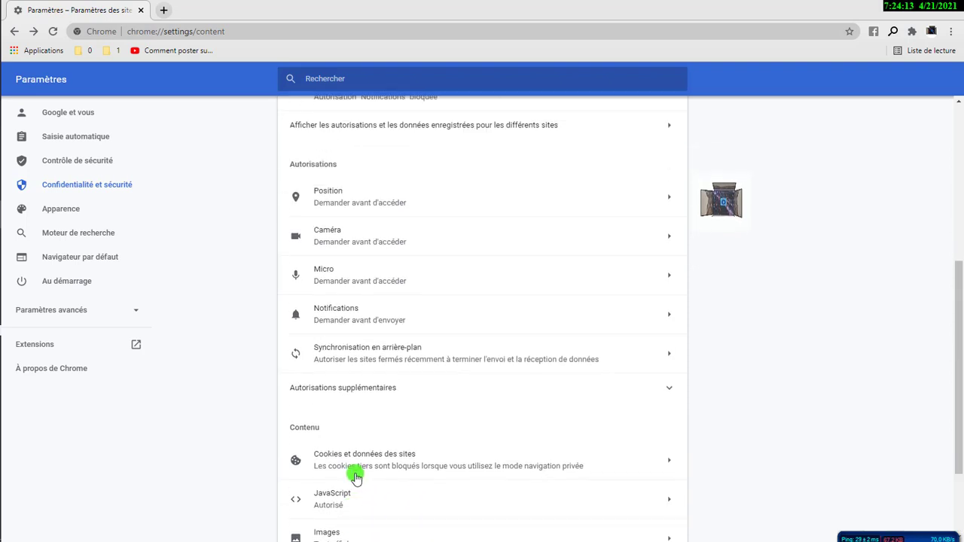
scroll(356, 476, "up", 3)
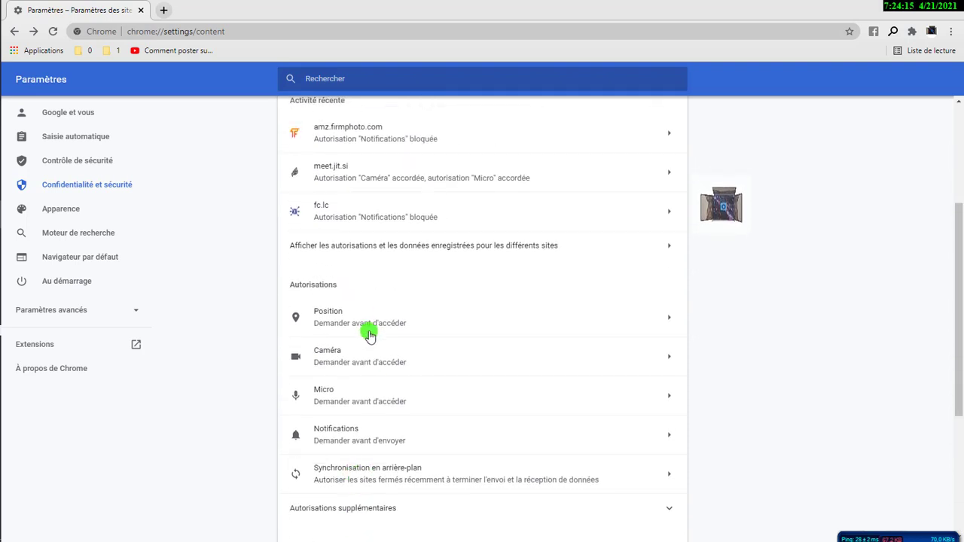
scroll(370, 334, "up", 2)
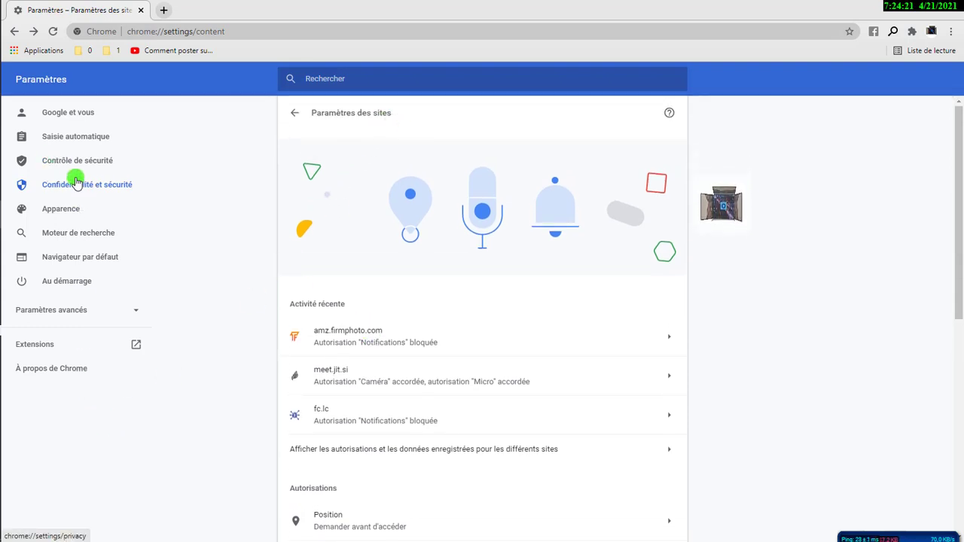
Return to the main "Confidentialité et sécurité" settings and review the appearance, search engine, default browser and startup sections
left_click(102, 192)
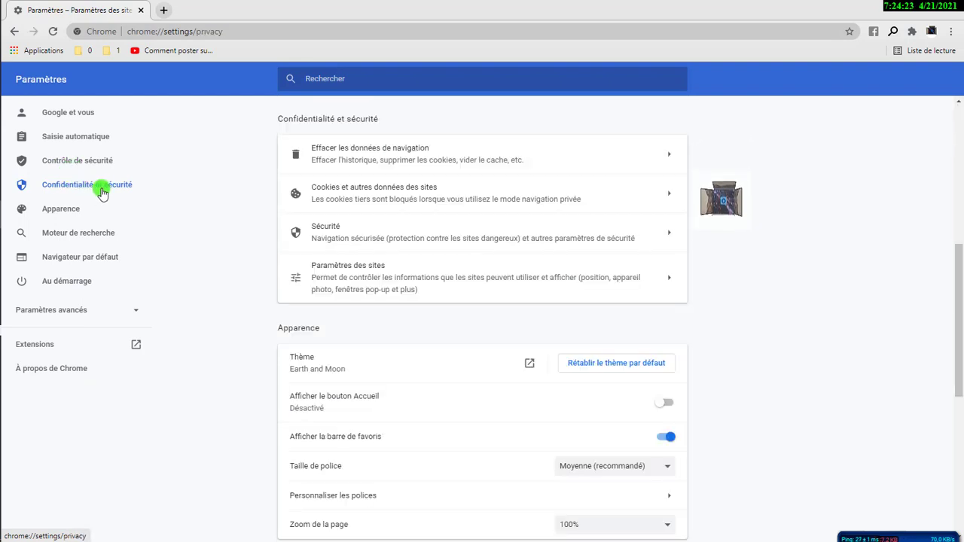
scroll(370, 389, "down", 3)
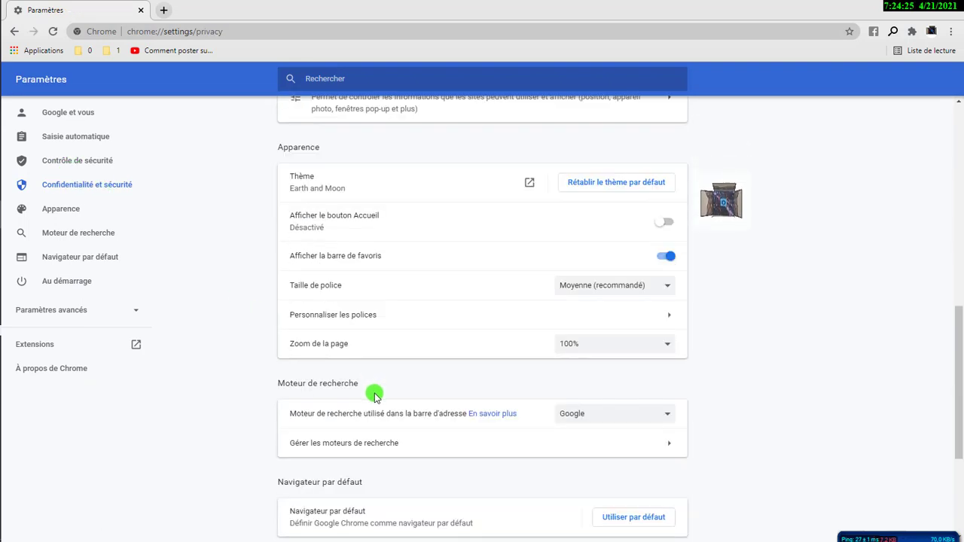
scroll(354, 388, "down", 3)
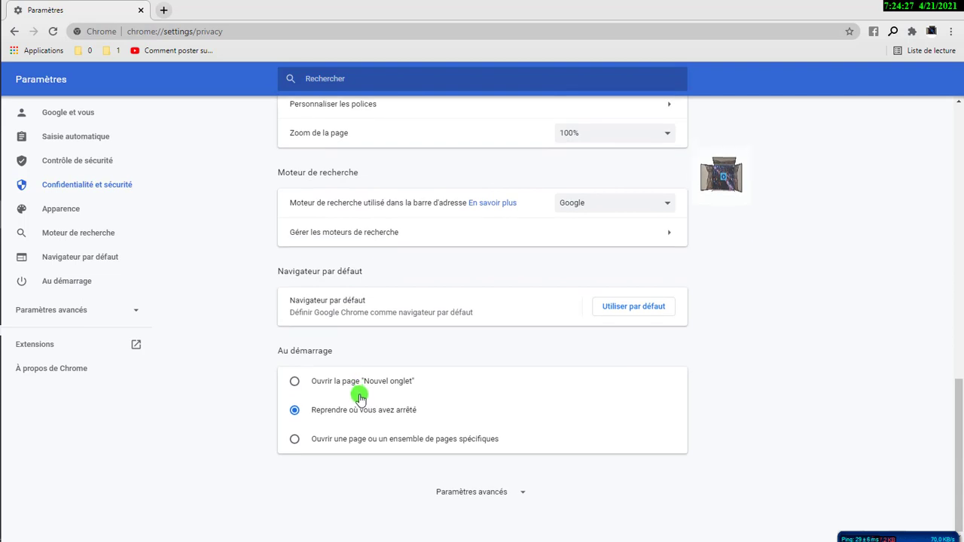
scroll(400, 401, "up", 2)
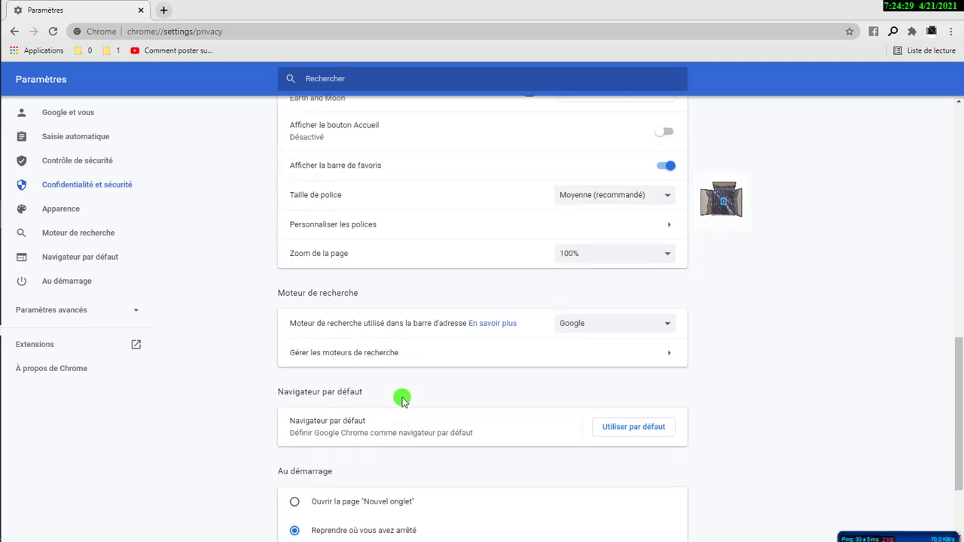
scroll(402, 400, "up", 1)
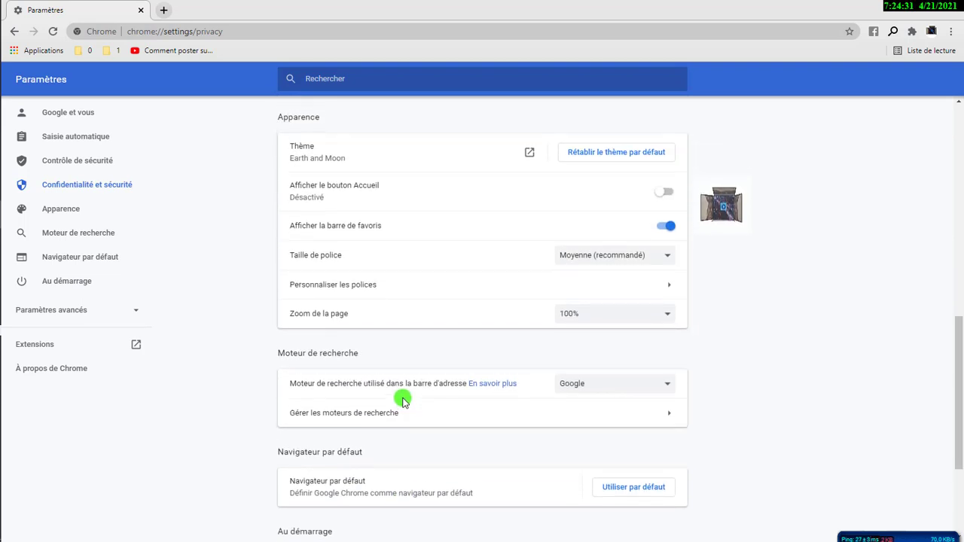
scroll(402, 401, "up", 4)
scroll(401, 399, "up", 4)
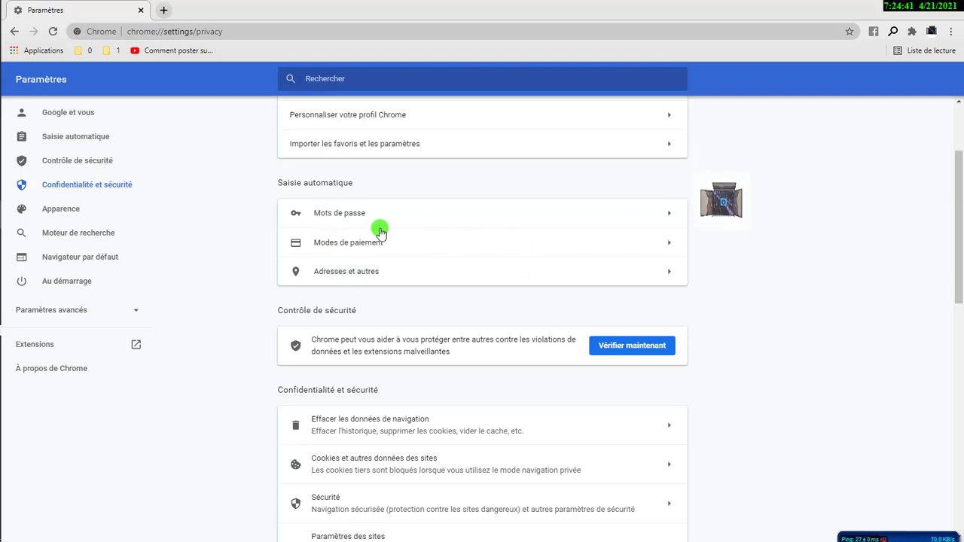
Open the "Mots de passe" settings and view the actions available for the first saved password, choosing none
left_click(359, 216)
scroll(426, 385, "down", 10)
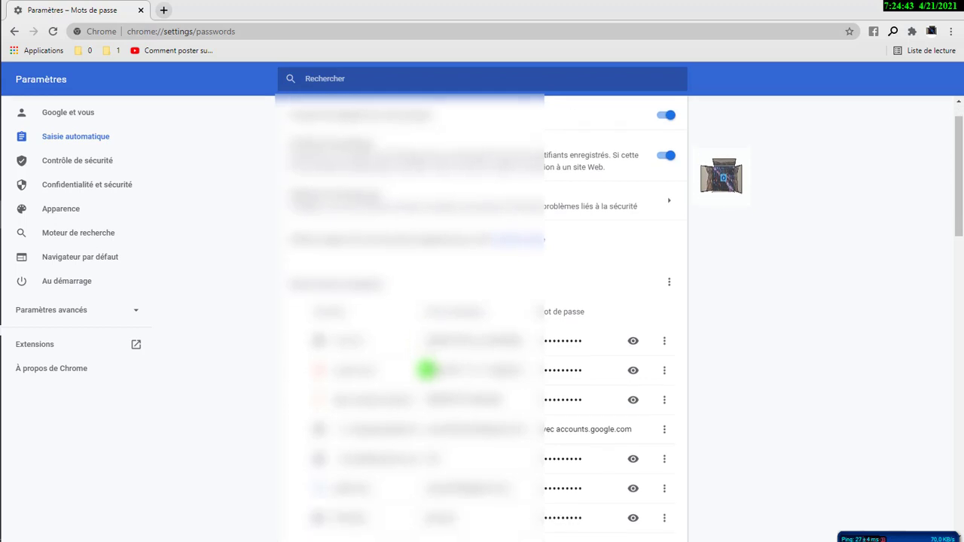
scroll(430, 370, "up", 6)
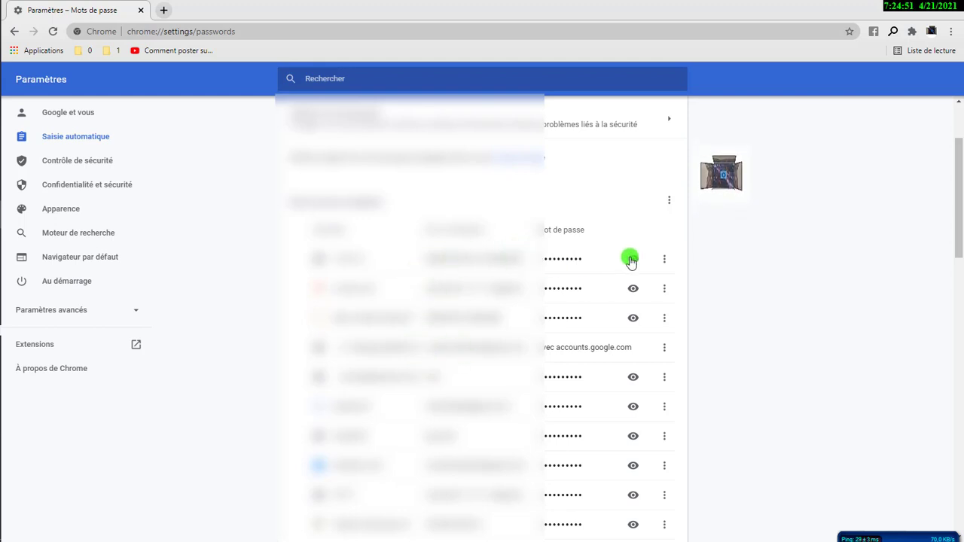
scroll(635, 262, "up", 2)
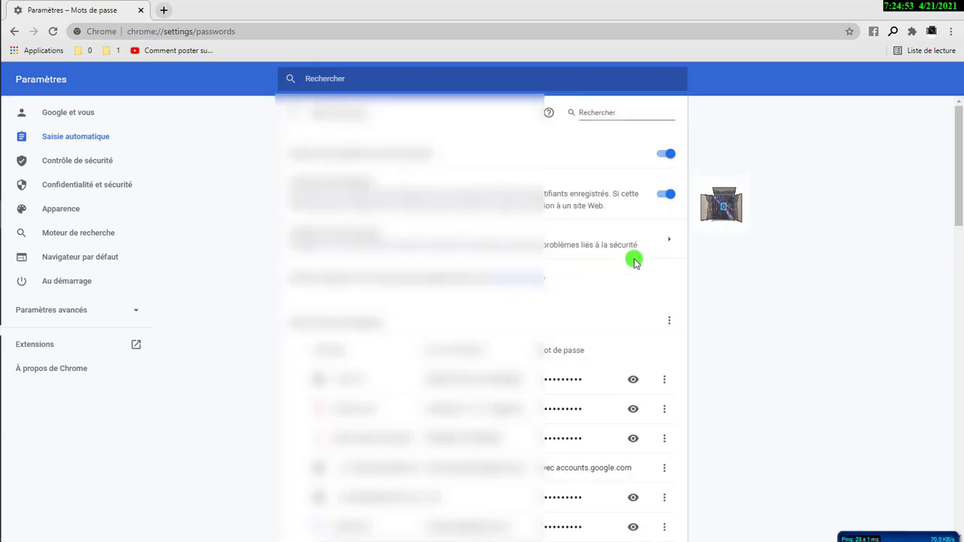
left_click(664, 379)
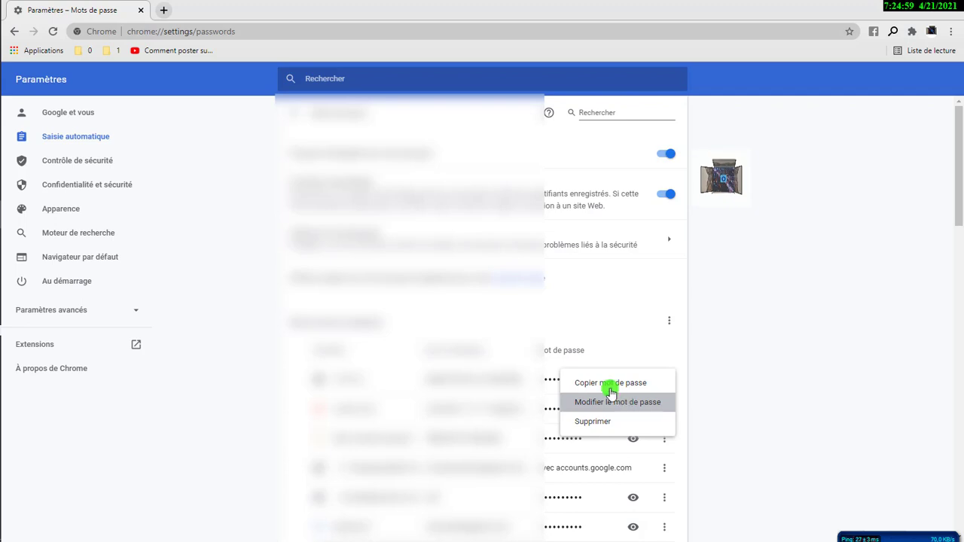
left_click(509, 371)
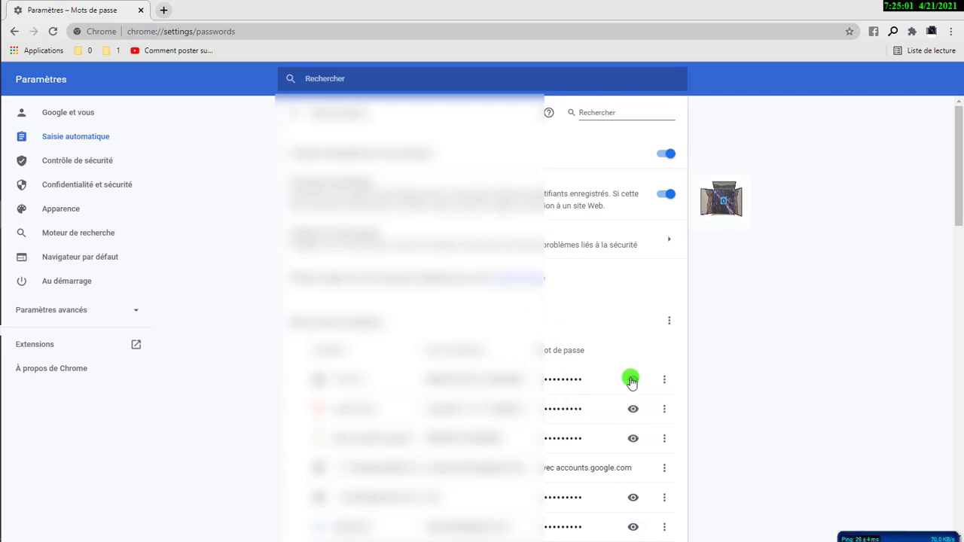
Reveal the first saved password, authorising the display with the Windows account password
left_click(631, 380)
left_click(419, 287)
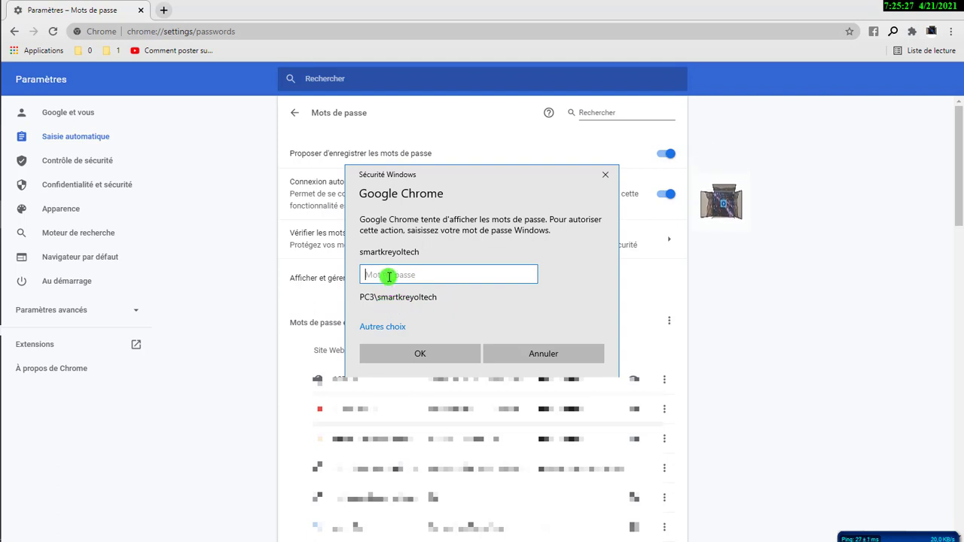
type("••••")
left_click(409, 352)
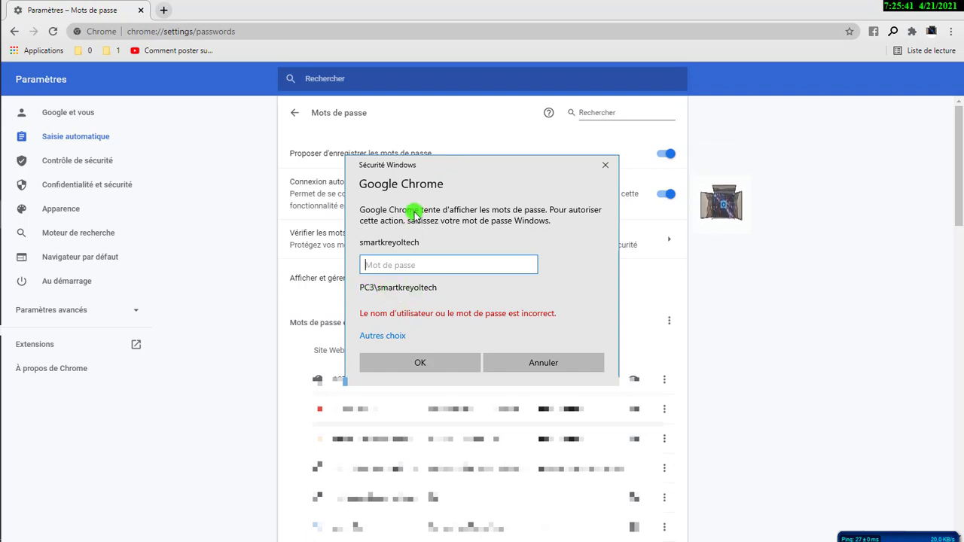
left_click_drag(436, 161, 556, 327)
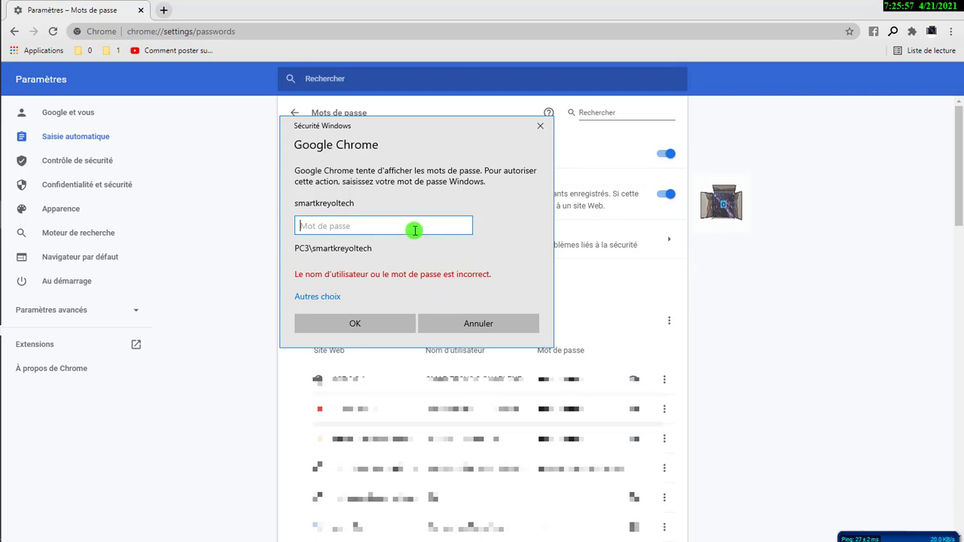
key("Return")
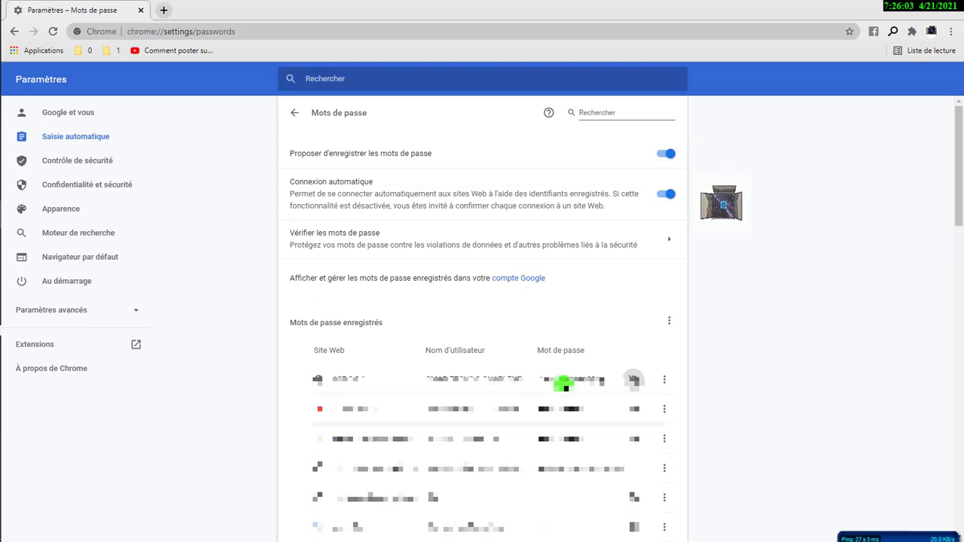
left_click_drag(604, 379, 543, 378)
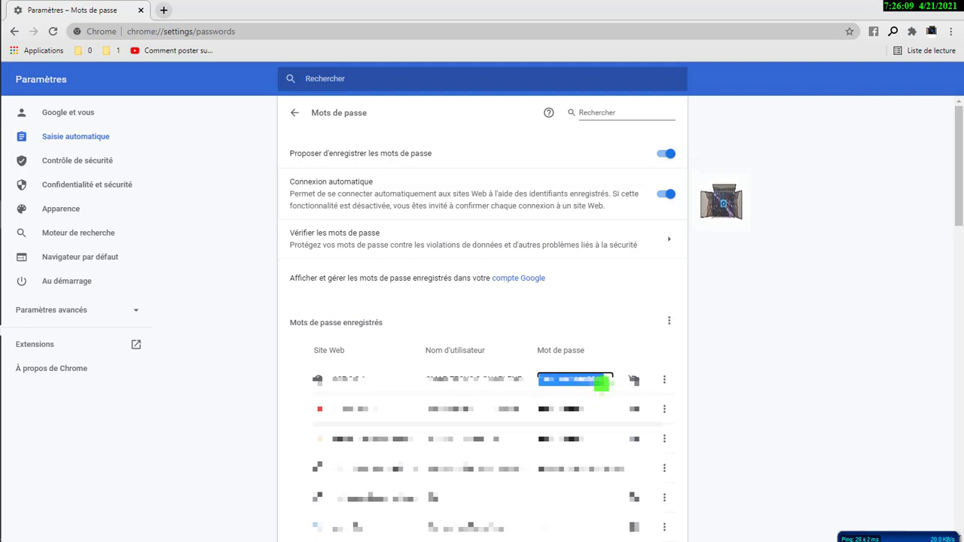
left_click(618, 398)
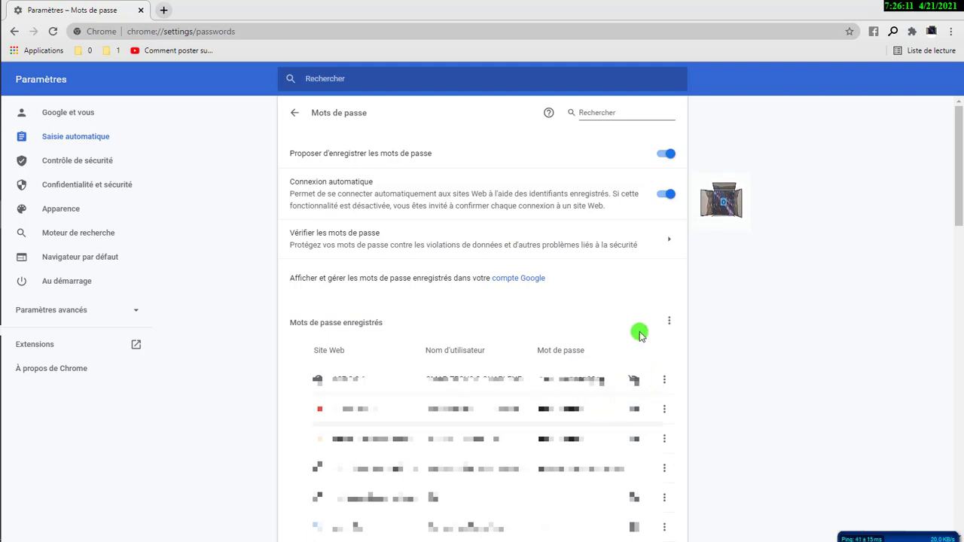
Look through the saved passwords and the "Jamais enregistrés" list of sites
scroll(611, 400, "down", 15)
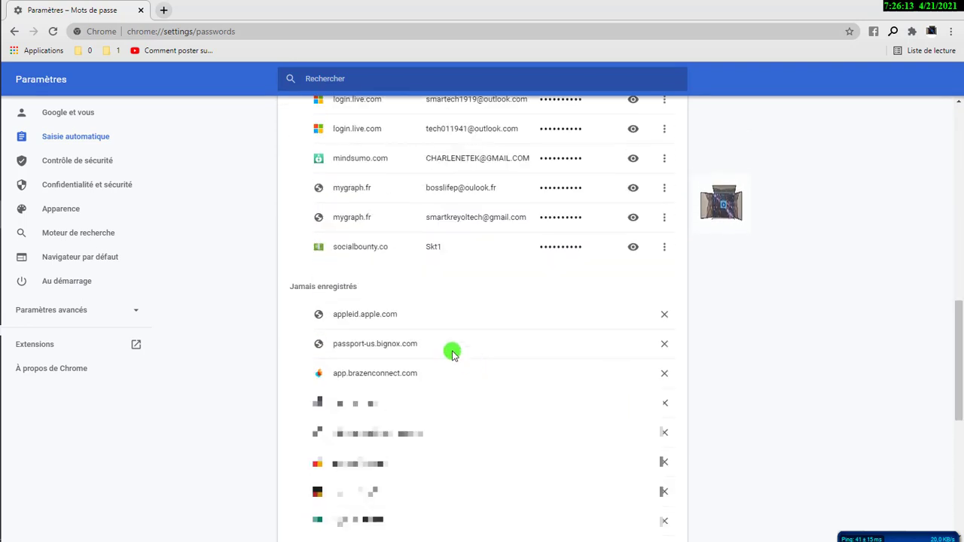
scroll(491, 394, "down", 6)
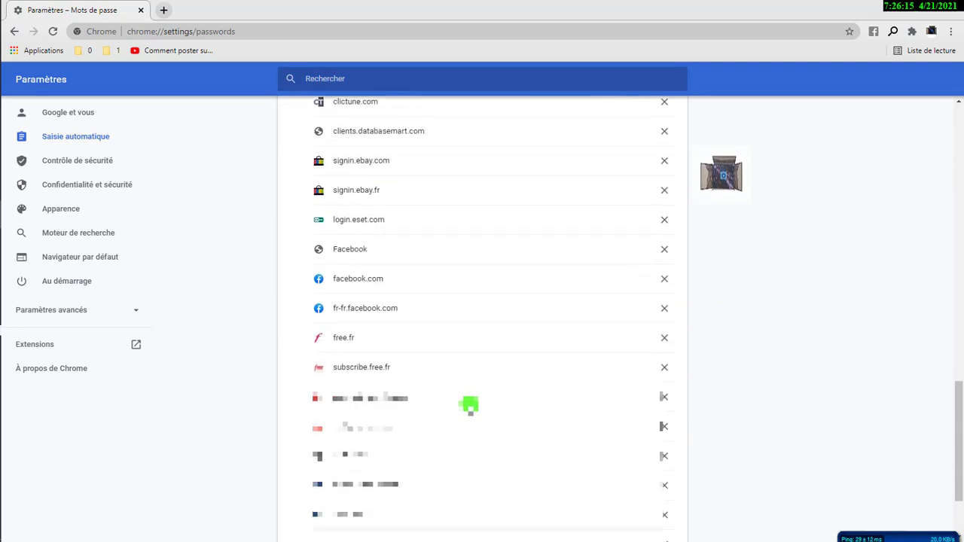
scroll(417, 373, "down", 3)
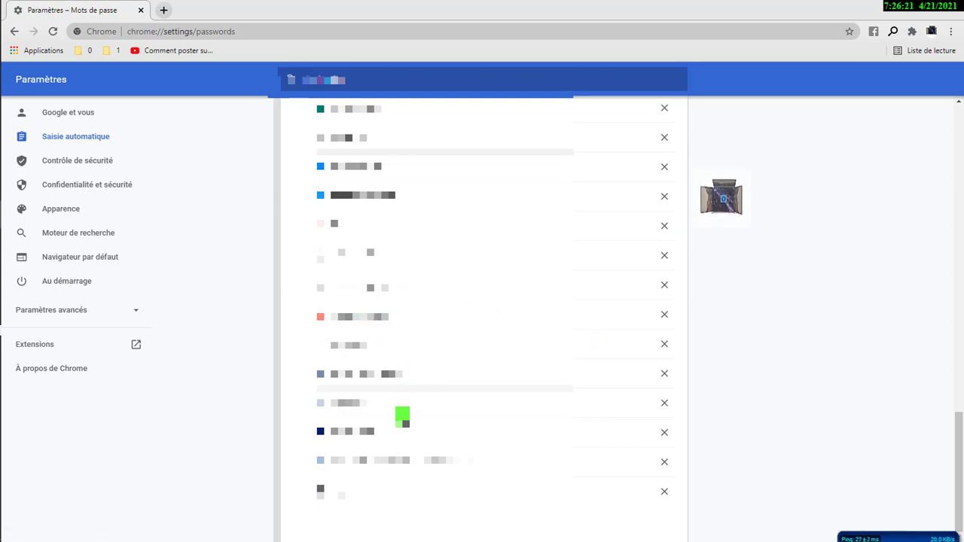
scroll(402, 471, "up", 3)
scroll(417, 365, "up", 10)
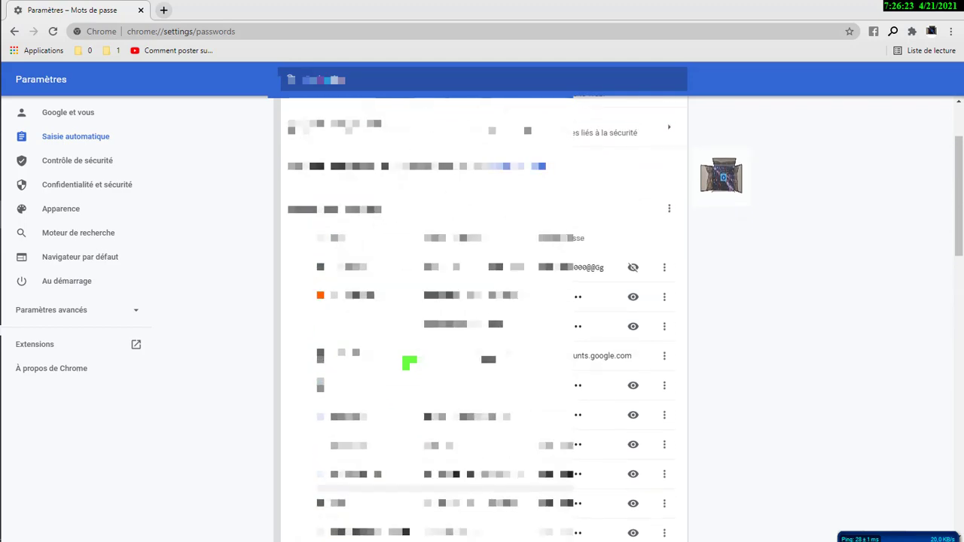
scroll(411, 364, "down", 3)
scroll(409, 363, "up", 3)
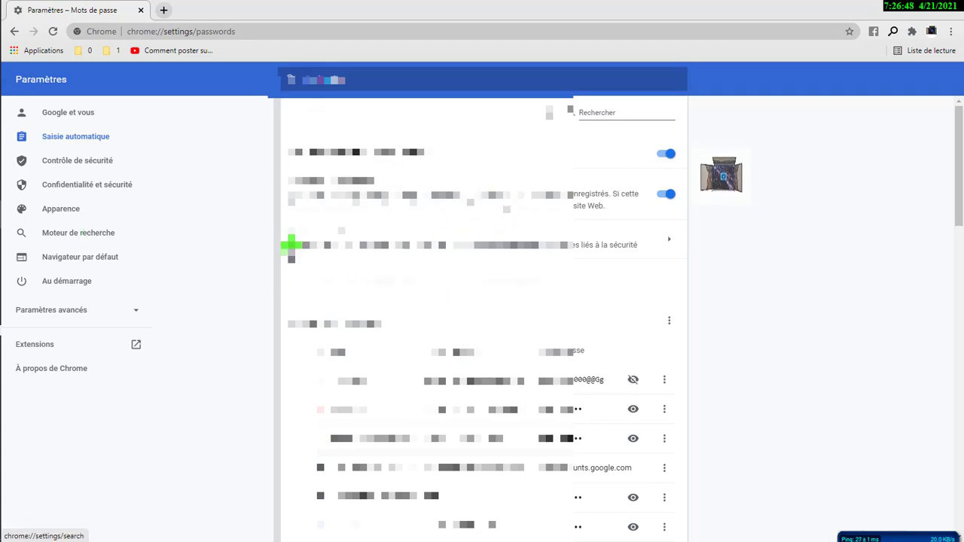
scroll(398, 330, "down", 2)
scroll(398, 330, "up", 2)
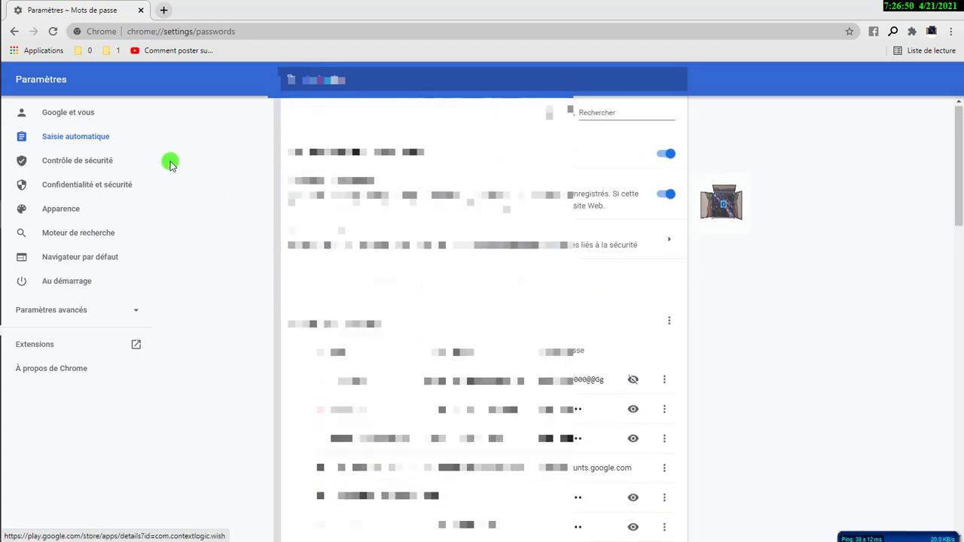
Go to the "Apparence" settings and look back over the sections from there up to "Saisie automatique"
left_click(62, 210)
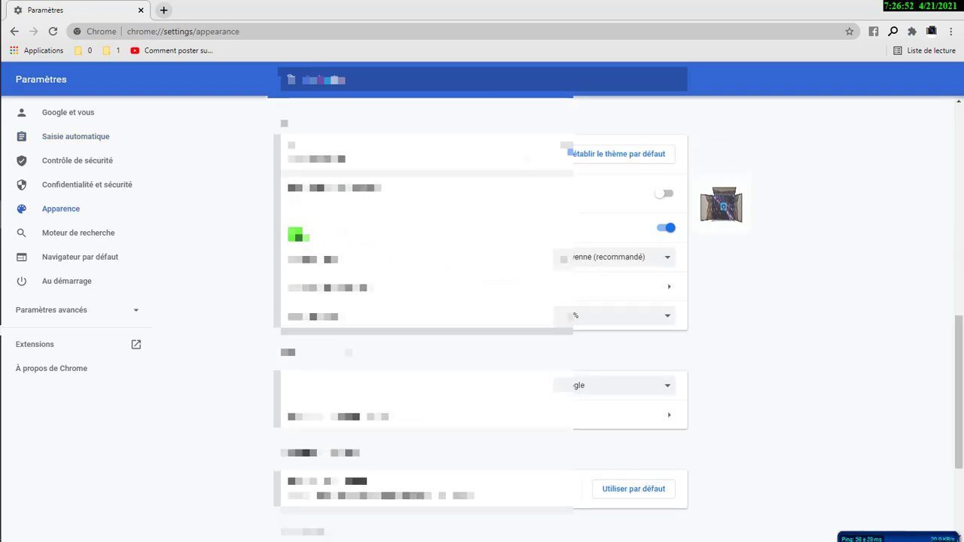
scroll(356, 369, "down", 2)
scroll(360, 381, "up", 2)
scroll(351, 257, "up", 4)
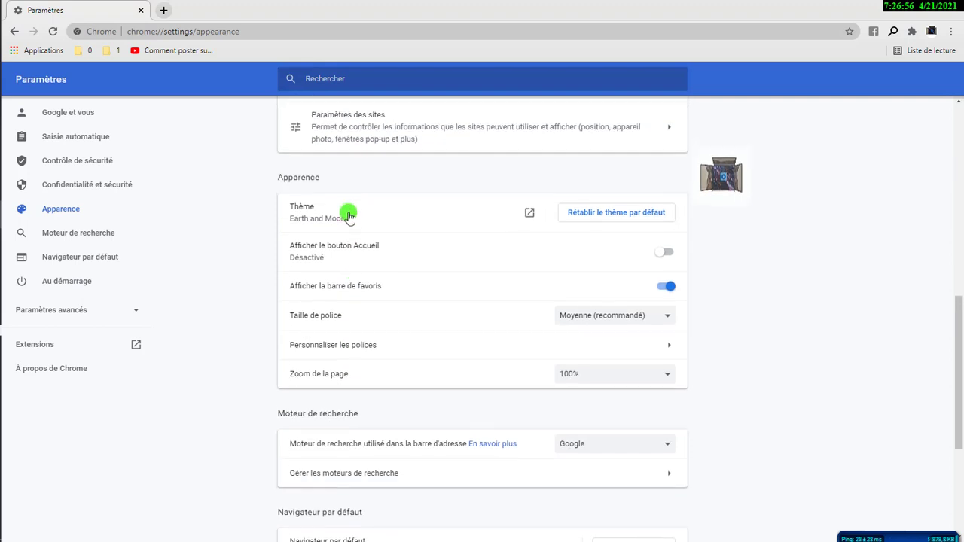
scroll(372, 237, "up", 1)
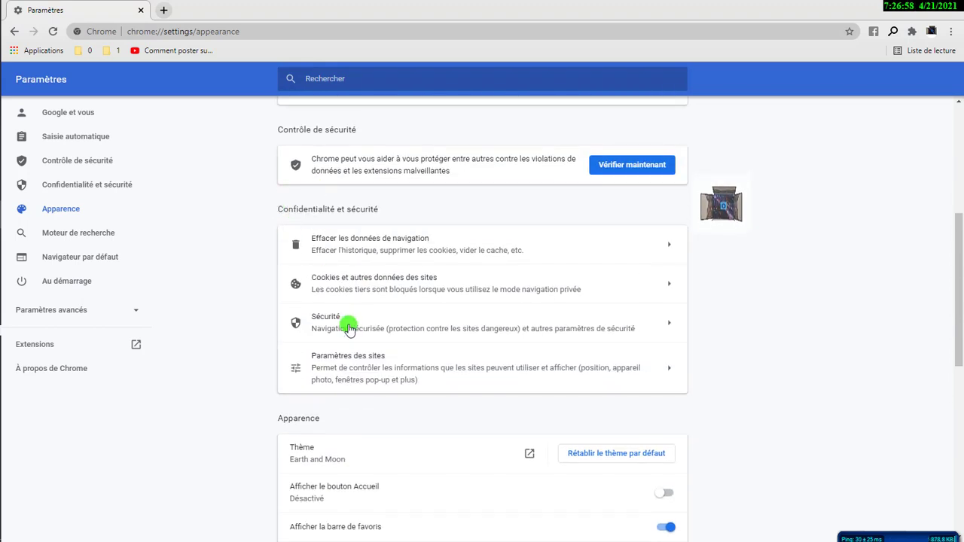
scroll(351, 326, "up", 4)
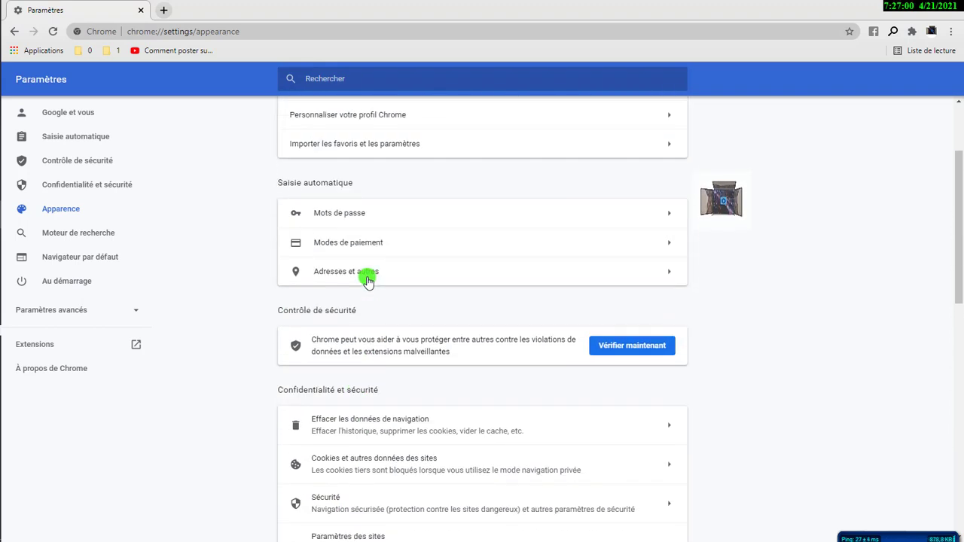
Open the current theme's Chrome Web Store page from the "Apparence" settings and look through its preview and description
scroll(370, 276, "down", 2)
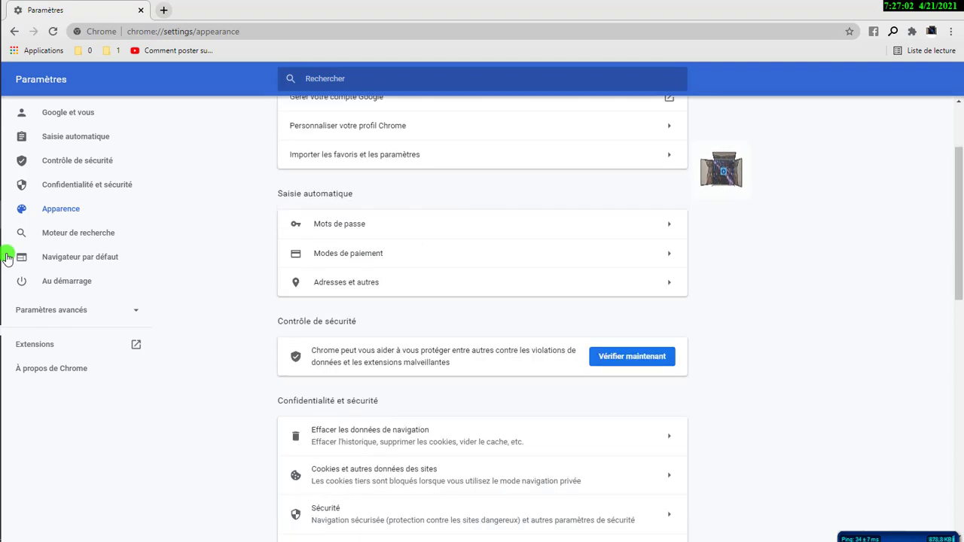
left_click(67, 209)
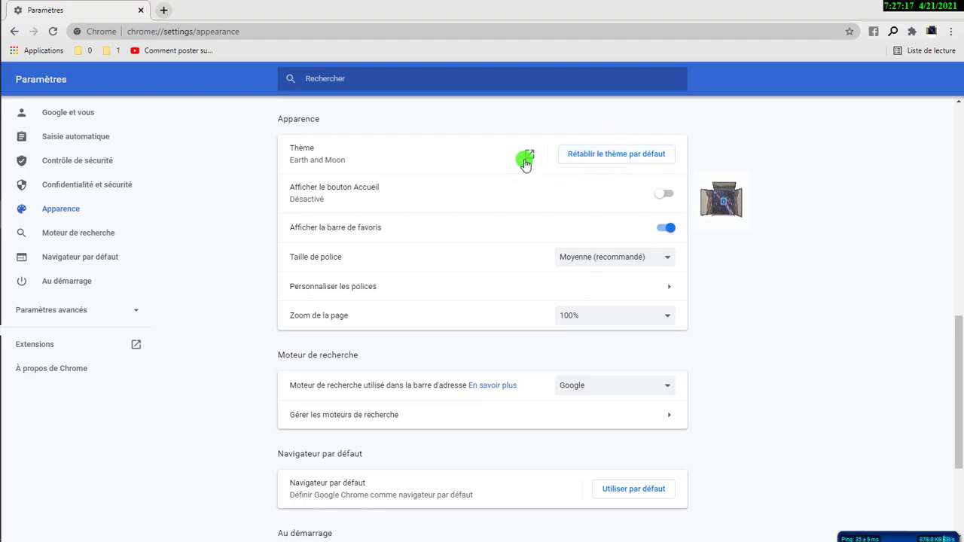
left_click(332, 164)
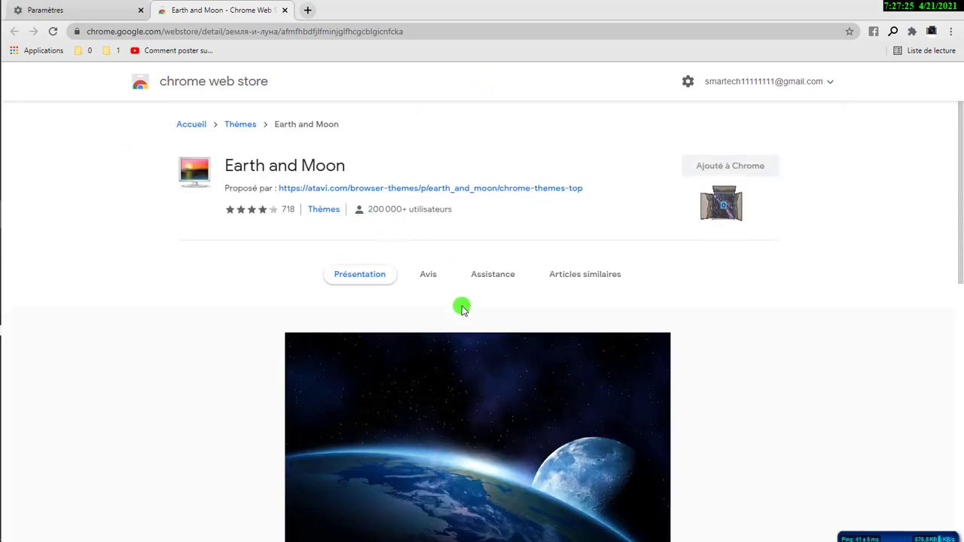
scroll(461, 308, "down", 1)
scroll(467, 302, "down", 4)
scroll(488, 228, "up", 2)
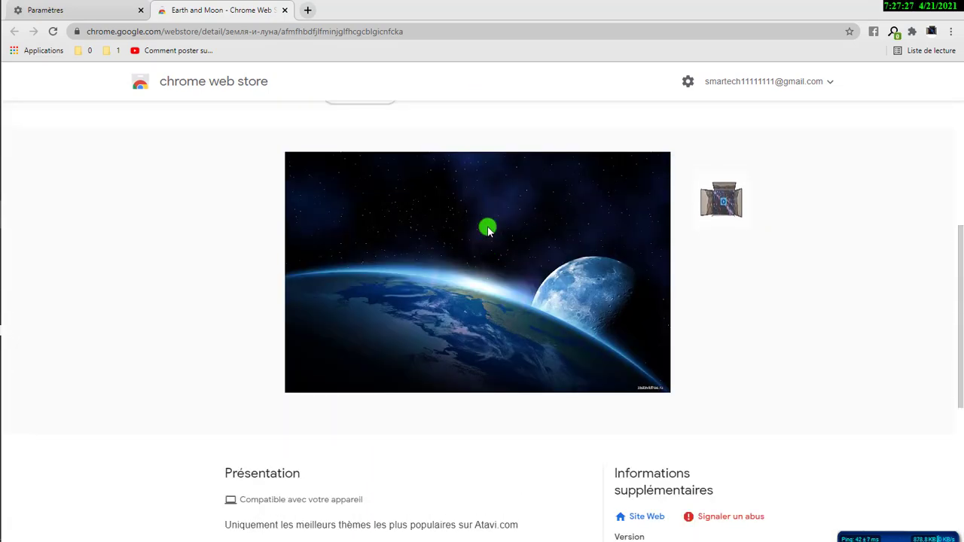
scroll(488, 228, "down", 5)
scroll(489, 228, "up", 6)
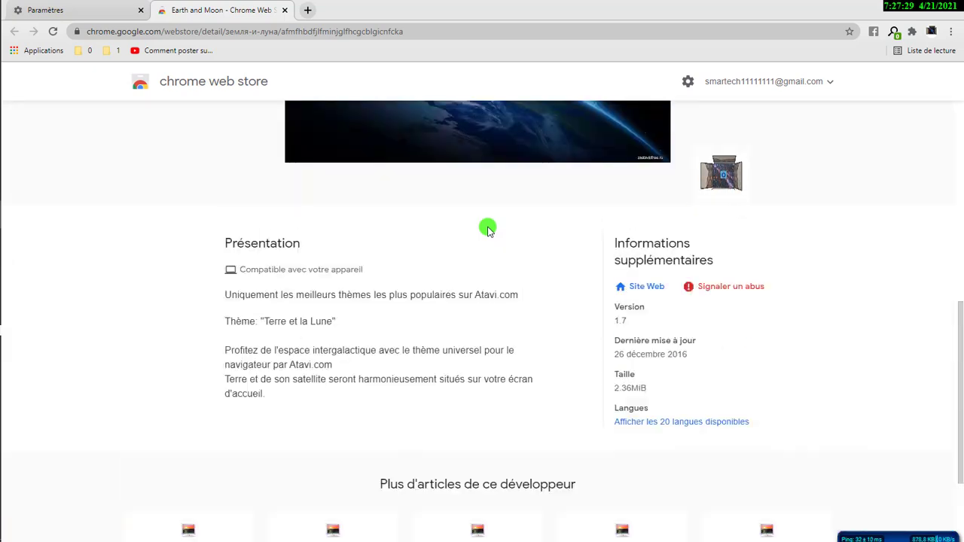
scroll(488, 228, "up", 2)
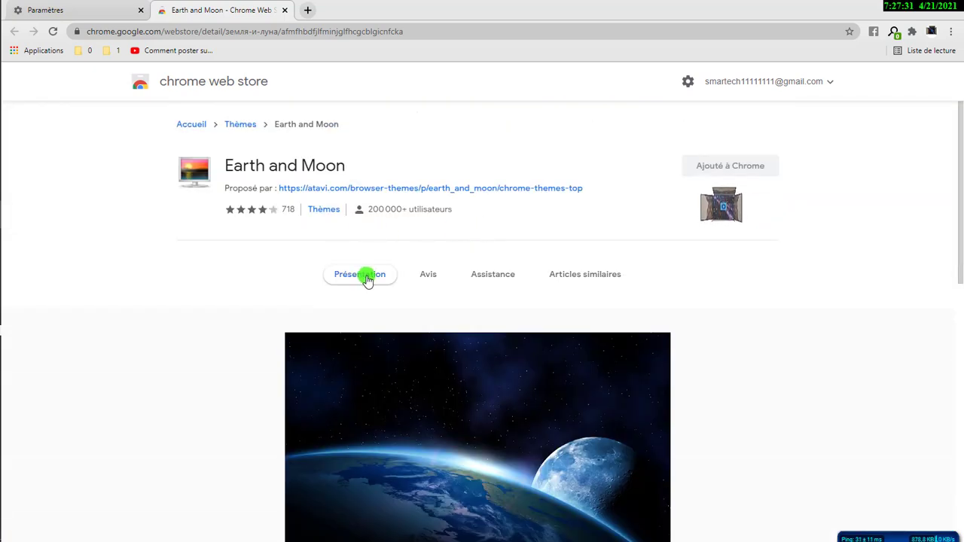
Open the store's "Thèmes" category and look through the theme collections down to "Une touche de couleur"
left_click(324, 211)
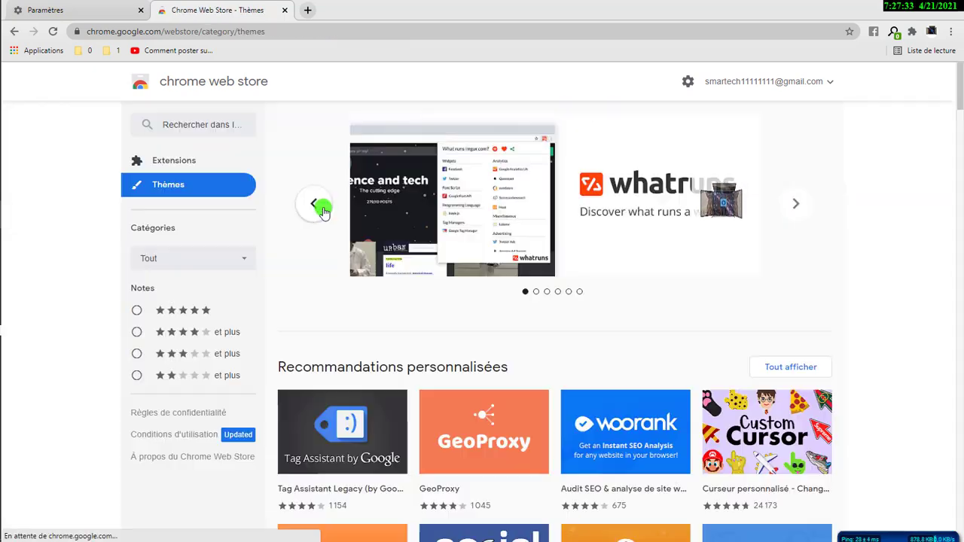
scroll(319, 209, "down", 5)
scroll(451, 292, "down", 7)
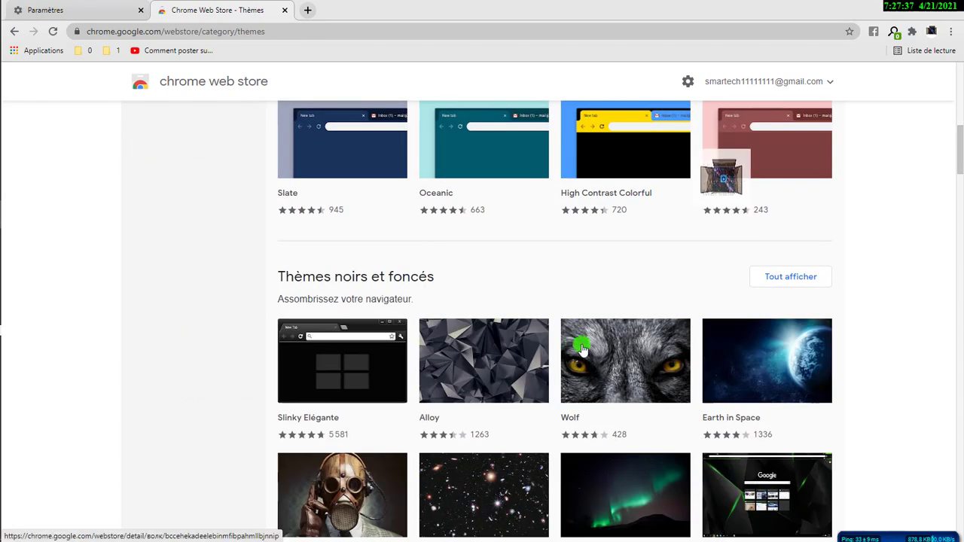
scroll(573, 344, "down", 3)
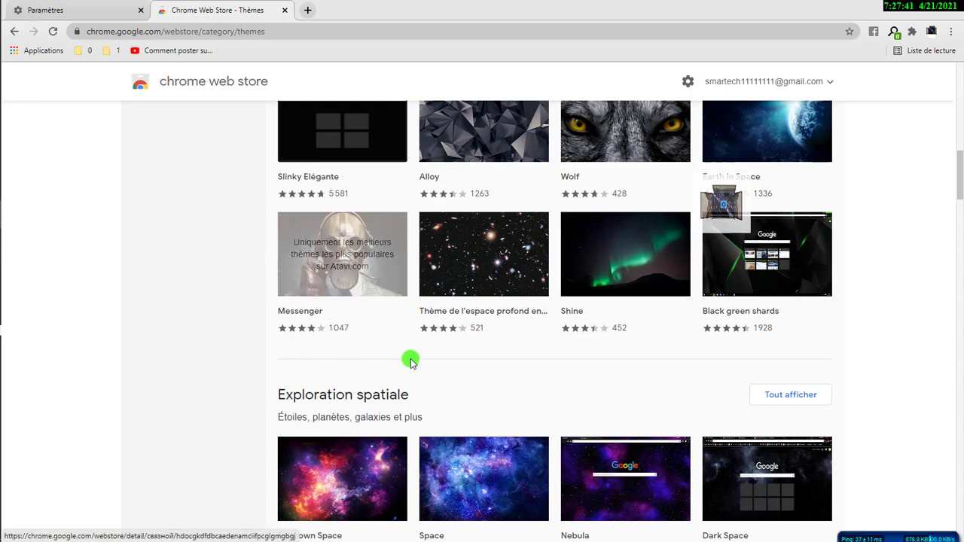
scroll(422, 340, "down", 4)
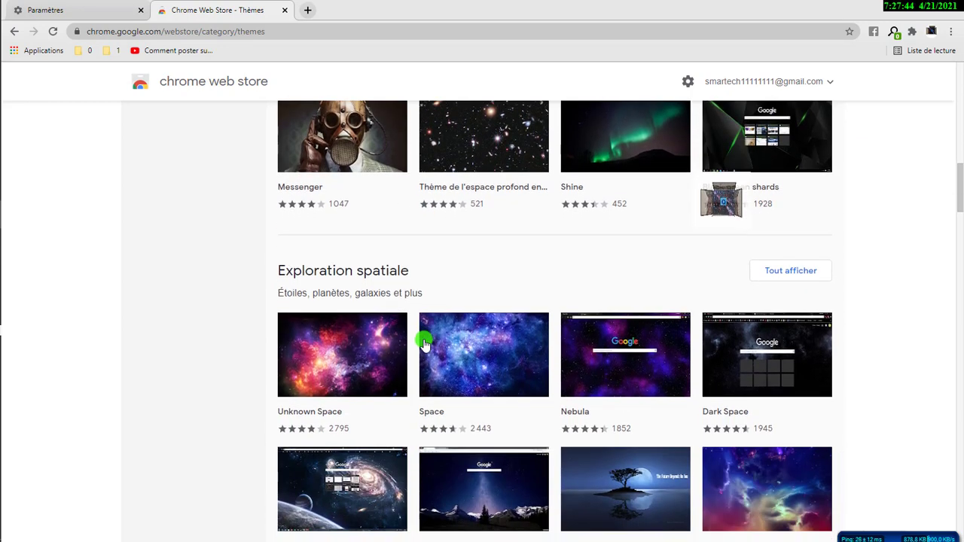
scroll(424, 341, "down", 4)
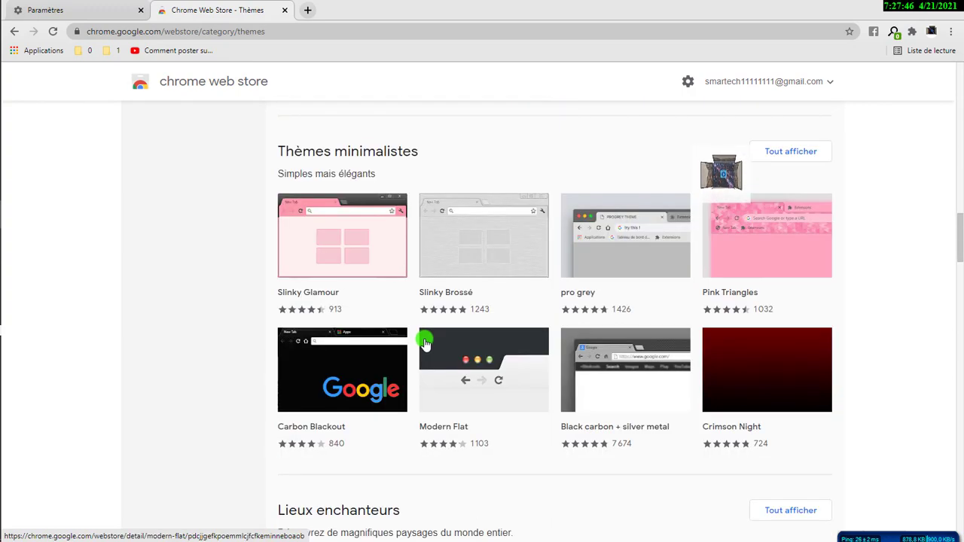
scroll(424, 341, "down", 4)
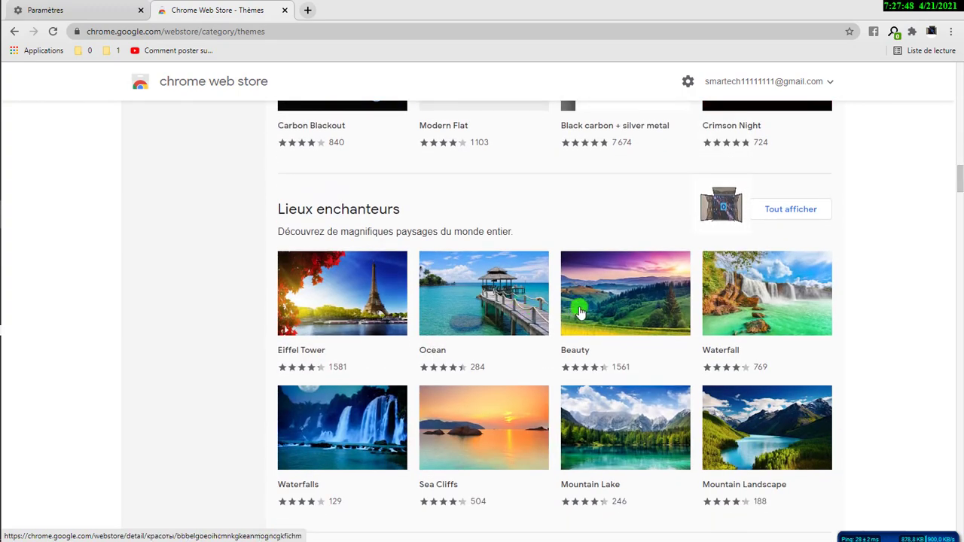
scroll(573, 313, "down", 5)
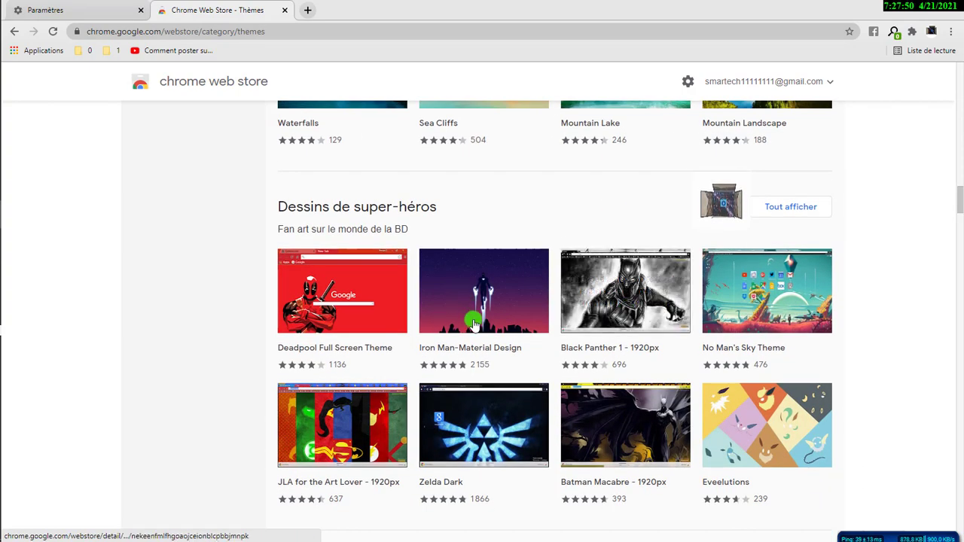
scroll(482, 325, "down", 4)
scroll(527, 430, "down", 3)
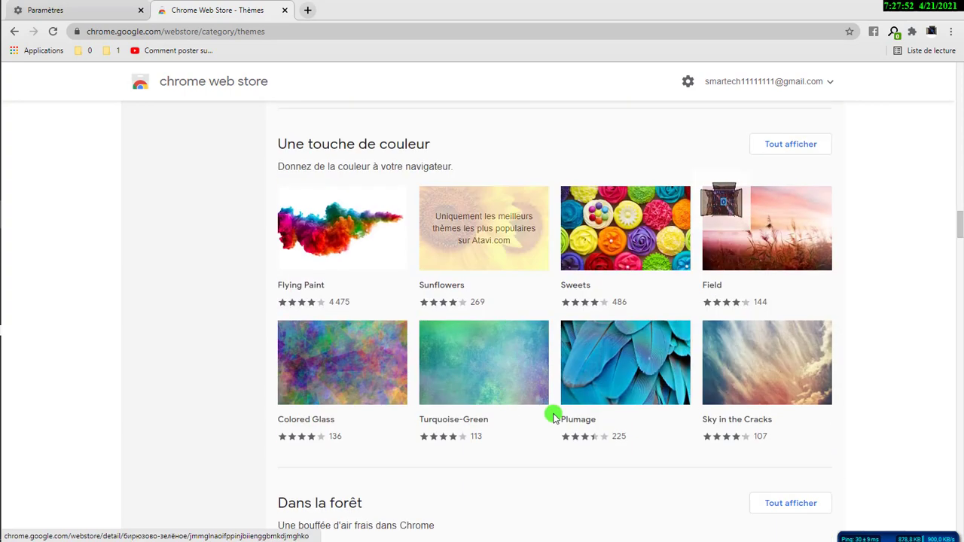
Return to the "Thèmes noirs et foncés" collection and add the "Messenger" theme to Chrome
scroll(475, 398, "up", 8)
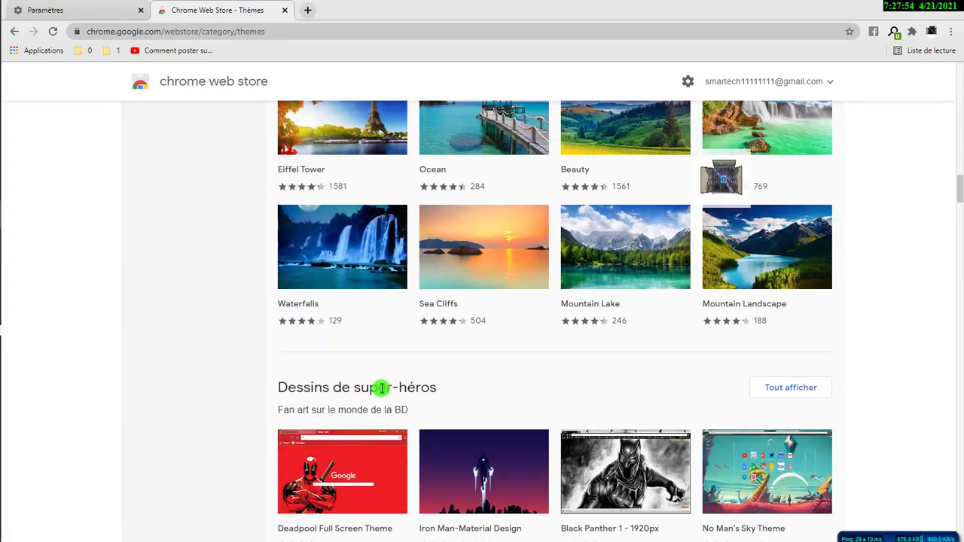
scroll(382, 390, "up", 4)
scroll(398, 397, "up", 6)
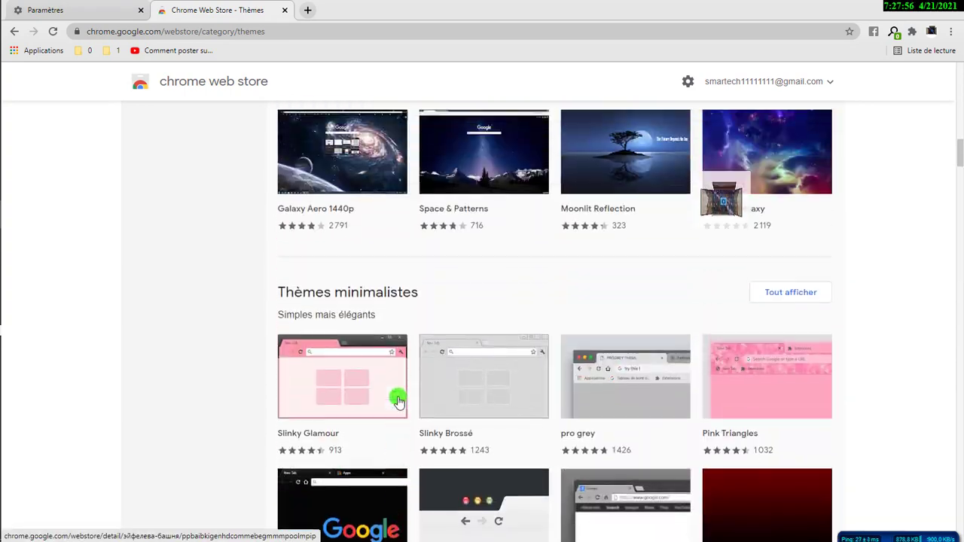
scroll(398, 397, "up", 4)
scroll(396, 398, "down", 2)
scroll(376, 316, "up", 1)
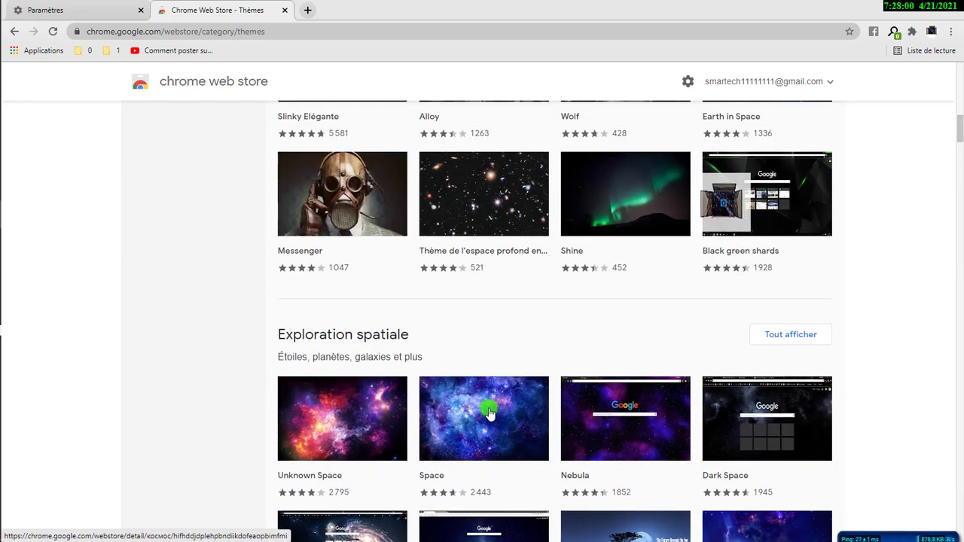
left_click(362, 188)
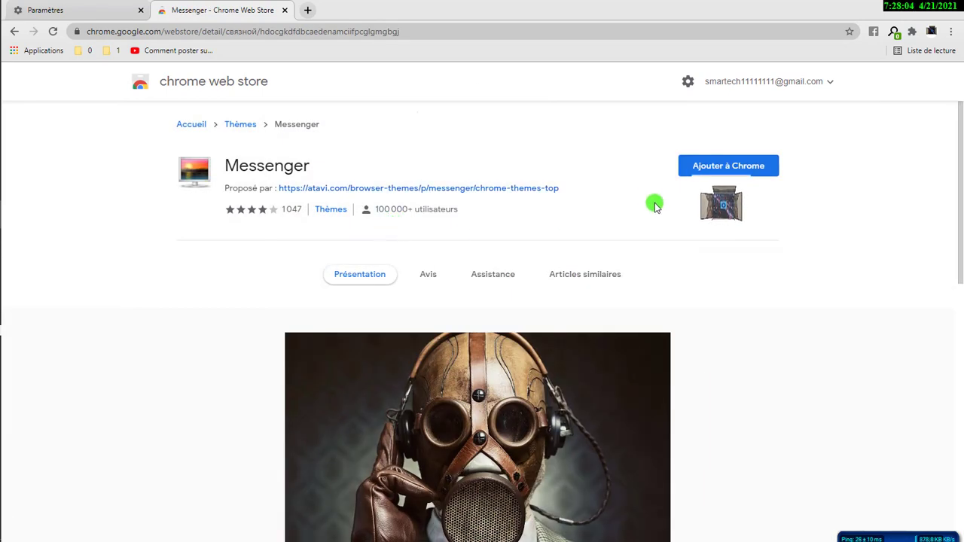
left_click(711, 167)
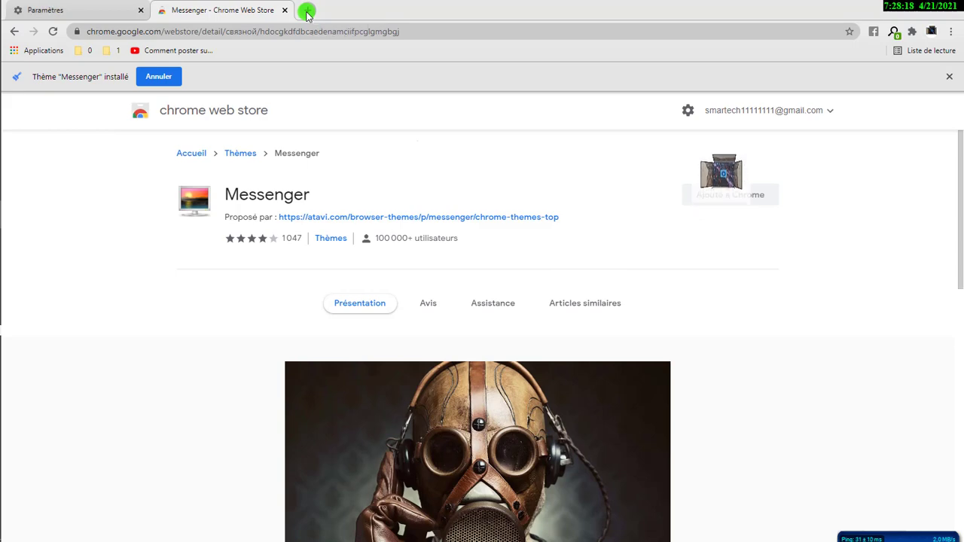
Check the installed theme on a new tab page, and close that tab to return to the theme's store page
left_click(307, 11)
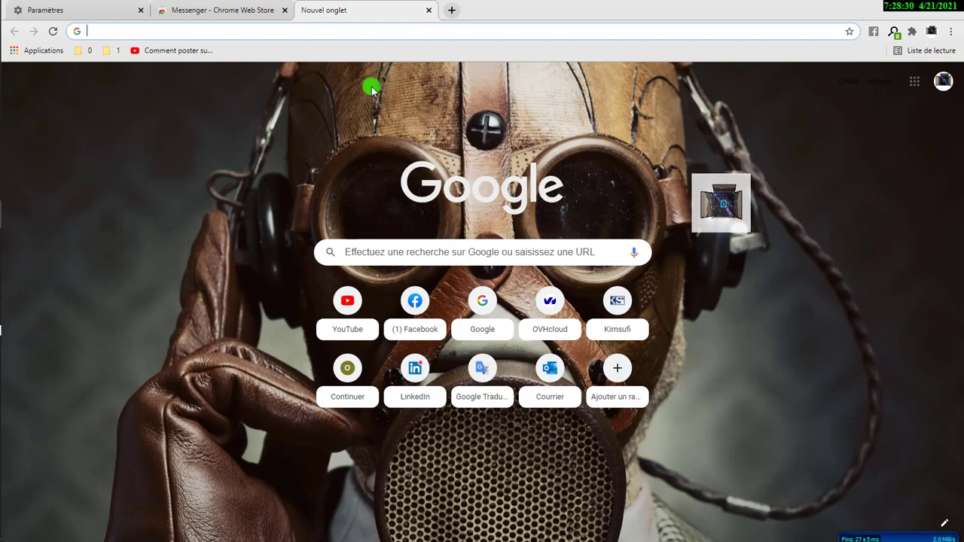
left_click(427, 14)
scroll(482, 221, "down", 3)
scroll(467, 249, "up", 3)
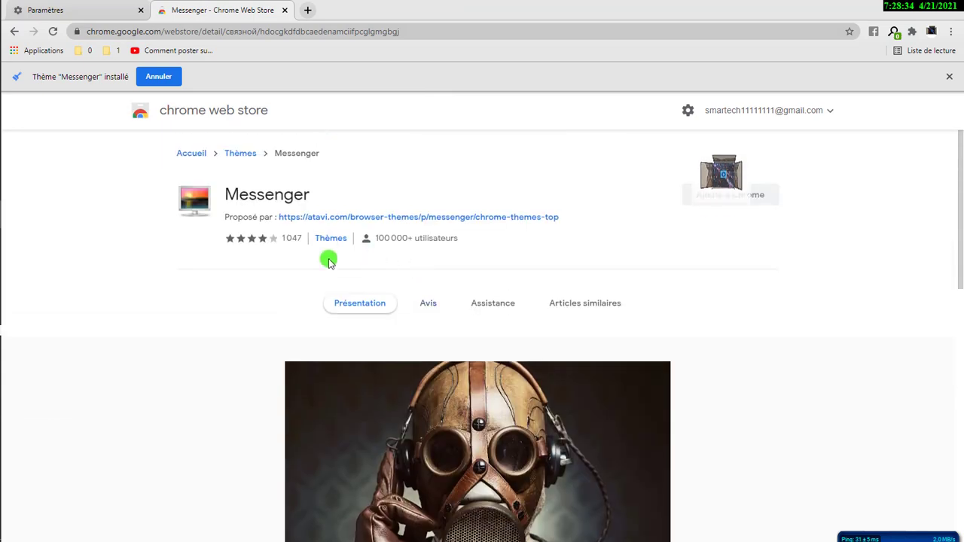
Reopen the "Thèmes" category and look through the collections down to "Dans la forêt" and back to "Exploration spatiale"
left_click(331, 238)
scroll(410, 302, "down", 3)
scroll(410, 301, "down", 3)
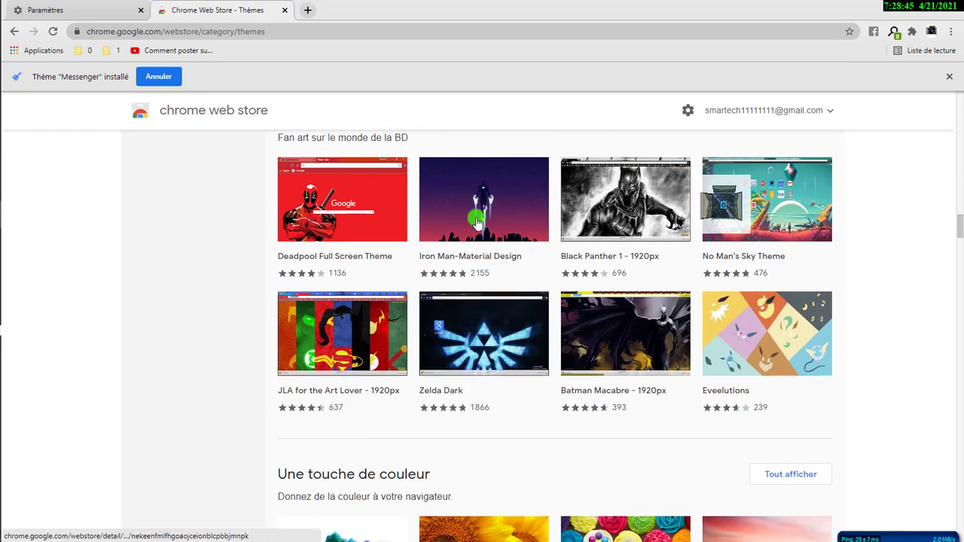
scroll(523, 334, "down", 7)
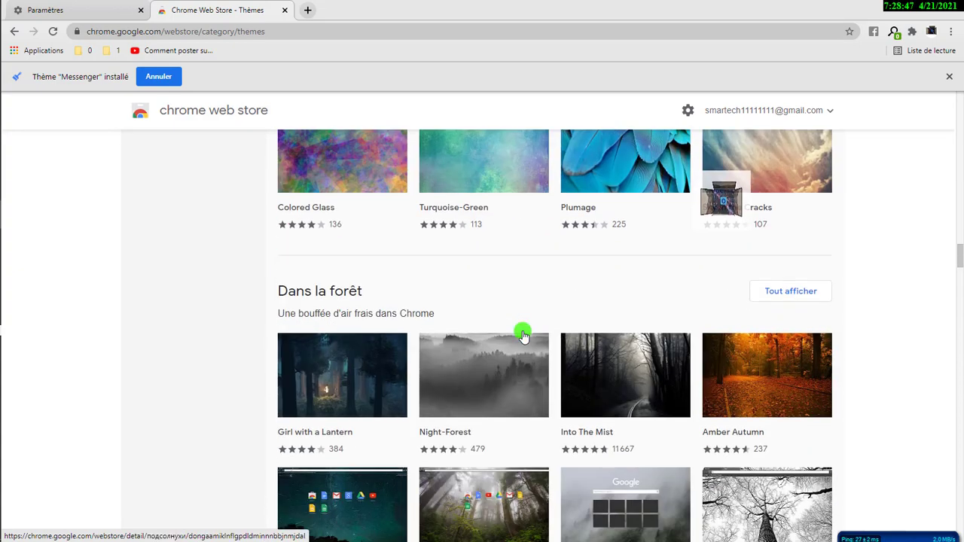
scroll(523, 334, "up", 20)
scroll(519, 331, "up", 3)
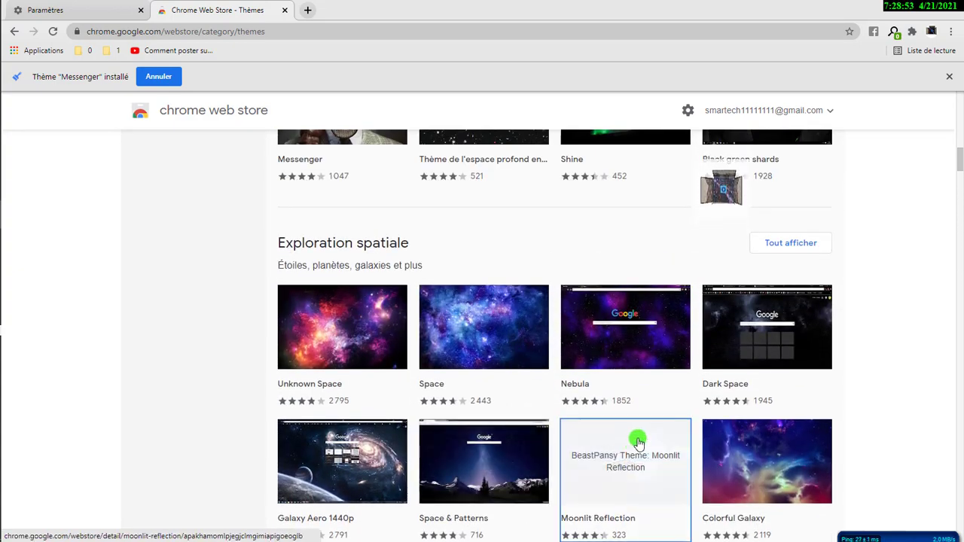